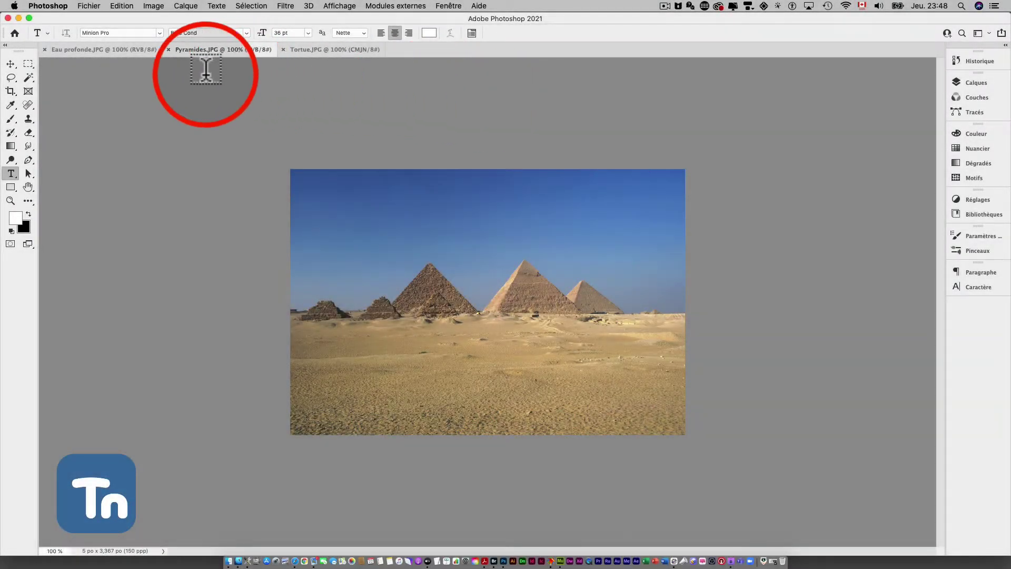
Browse the Eau profonde, Pyramides and Tortue photos, ending on the Eau profonde diver image.
left_click(113, 48)
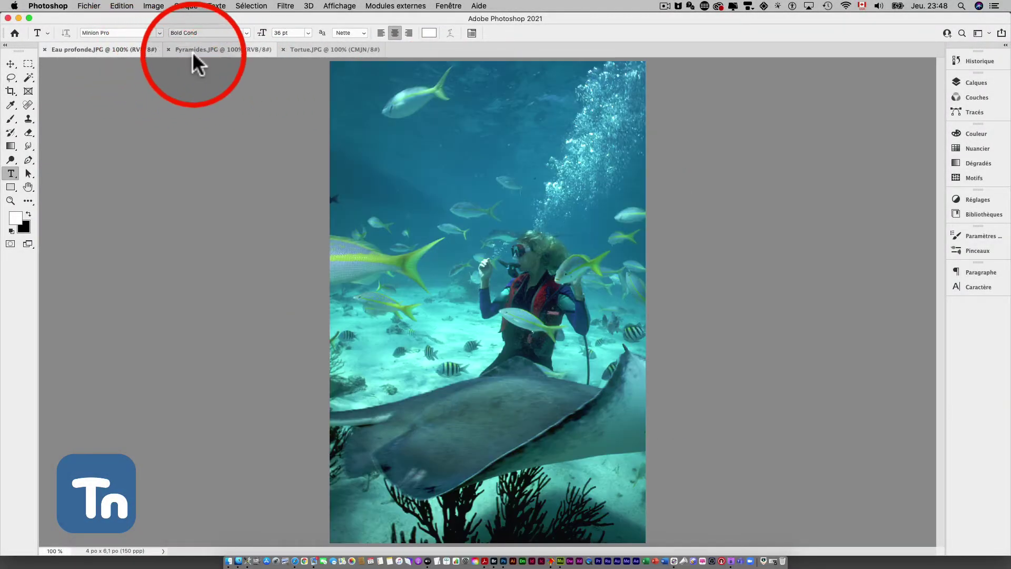
left_click(199, 49)
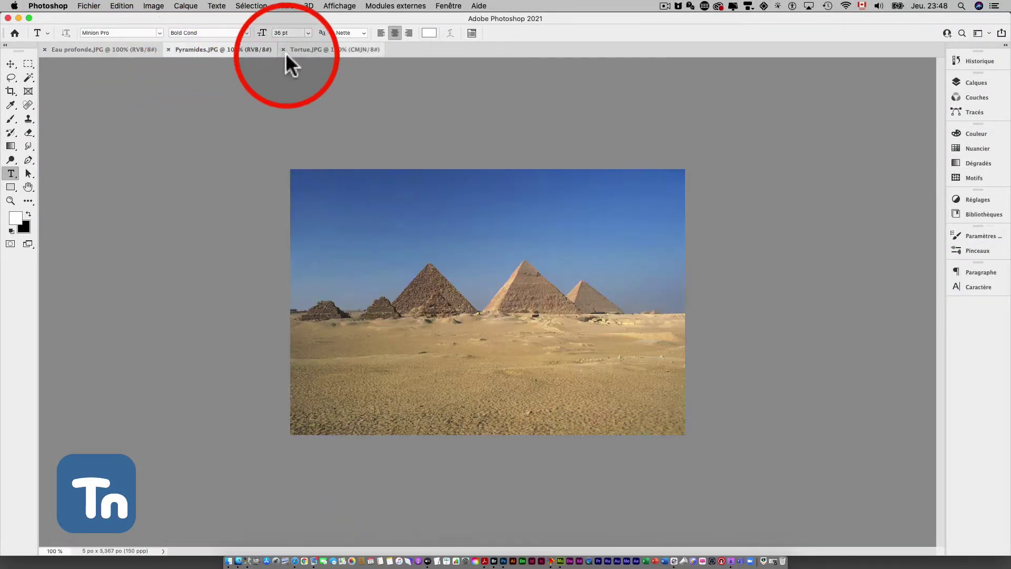
left_click(325, 49)
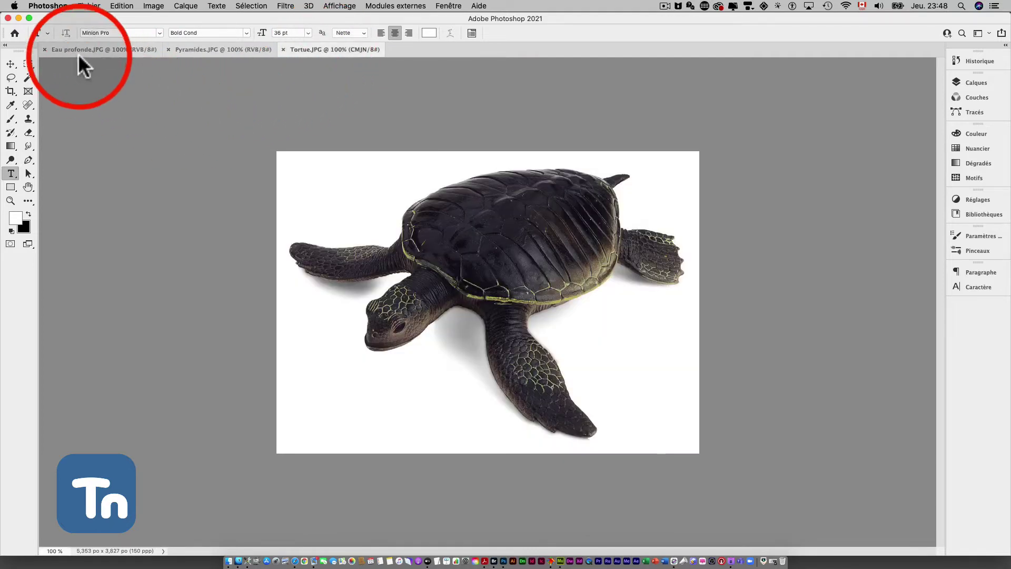
left_click(104, 51)
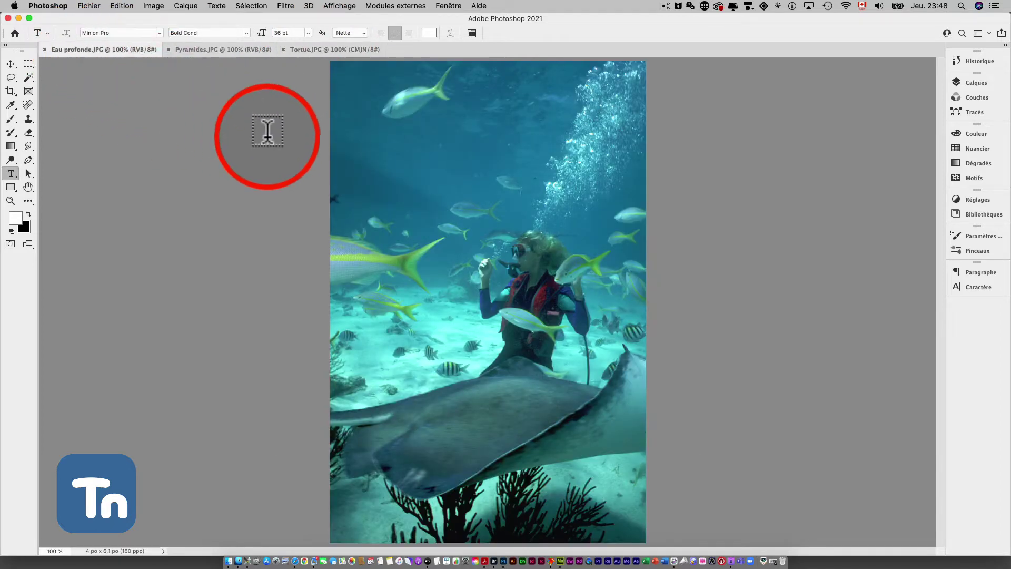
left_click(321, 51)
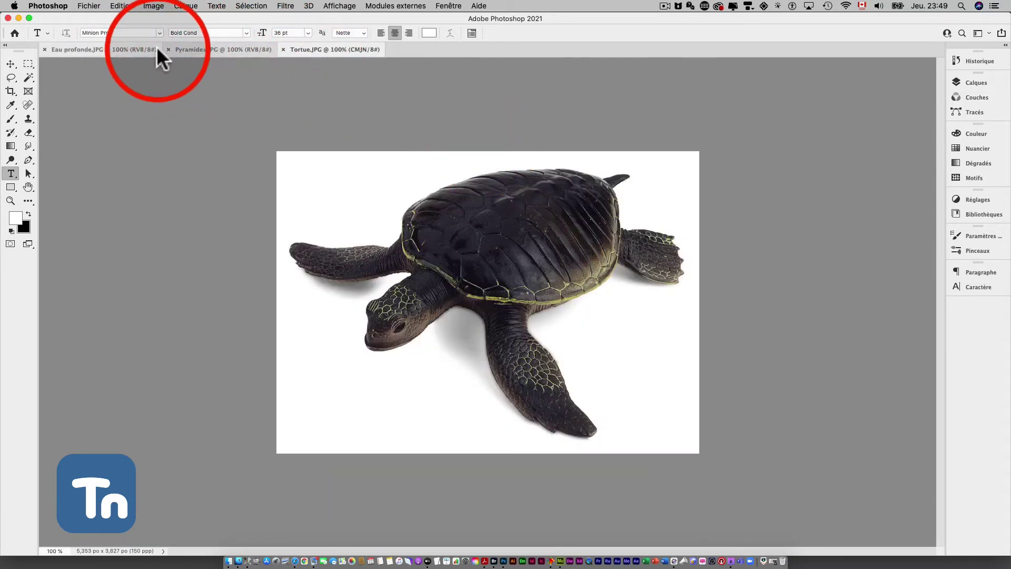
left_click(143, 49)
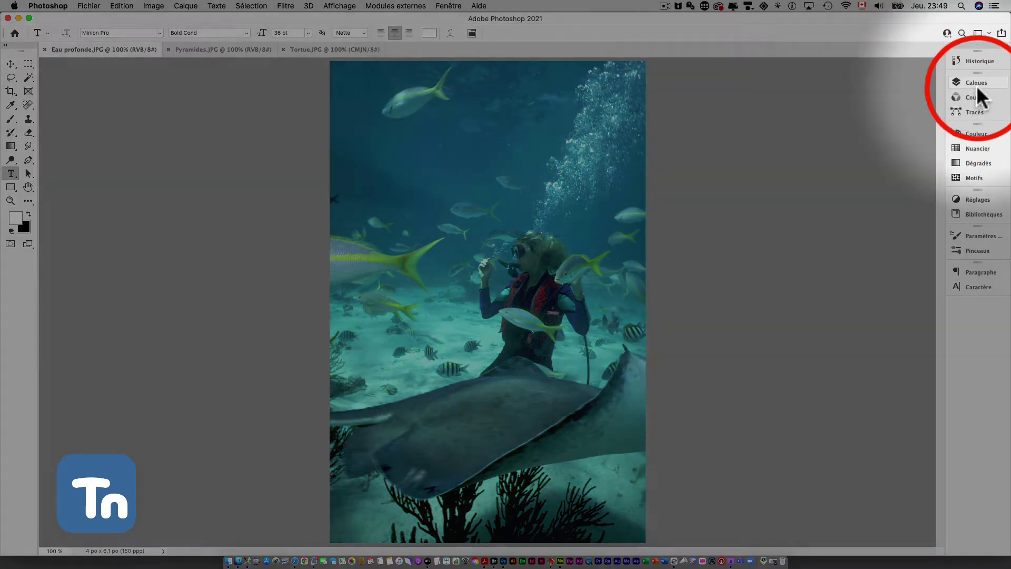
Show the Calques panel group and float the Calques and Tracés panels separately.
left_click(974, 94)
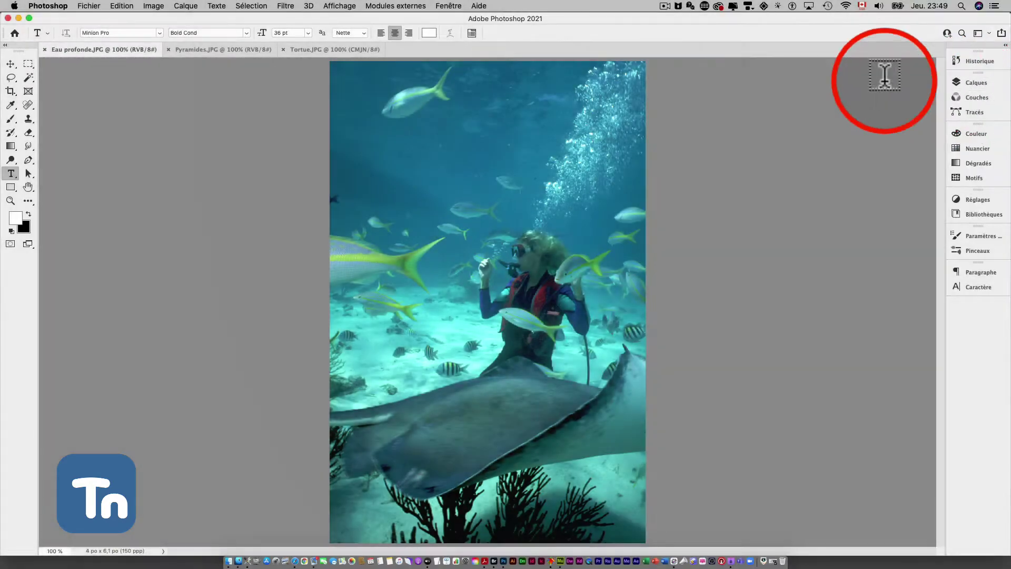
left_click(448, 6)
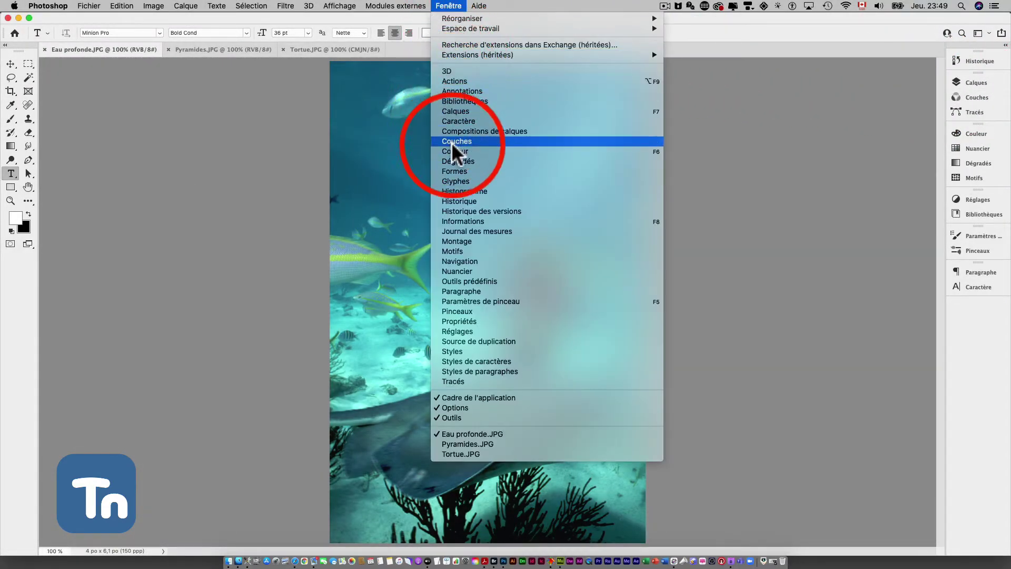
left_click(437, 111)
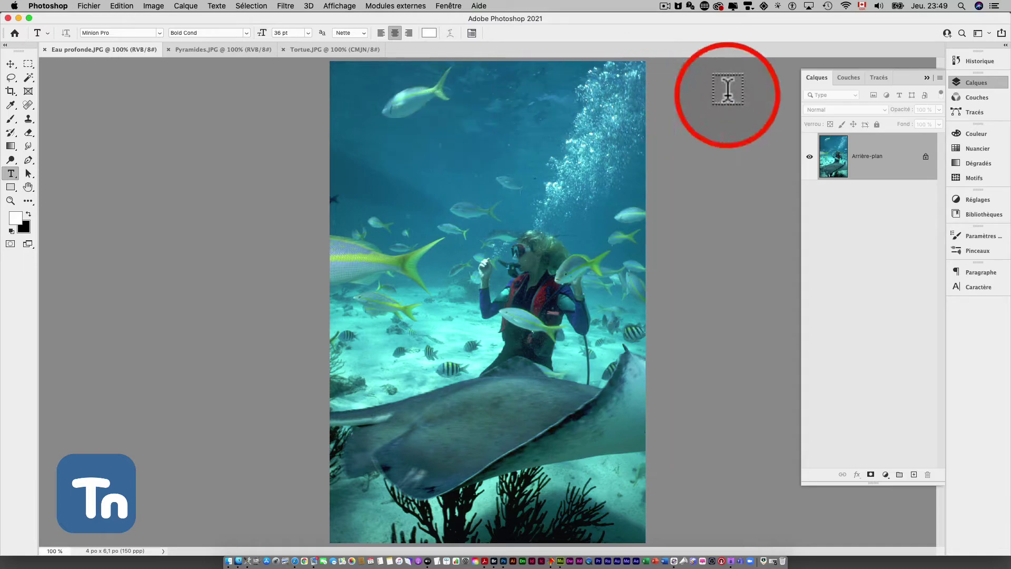
left_click_drag(823, 75, 676, 72)
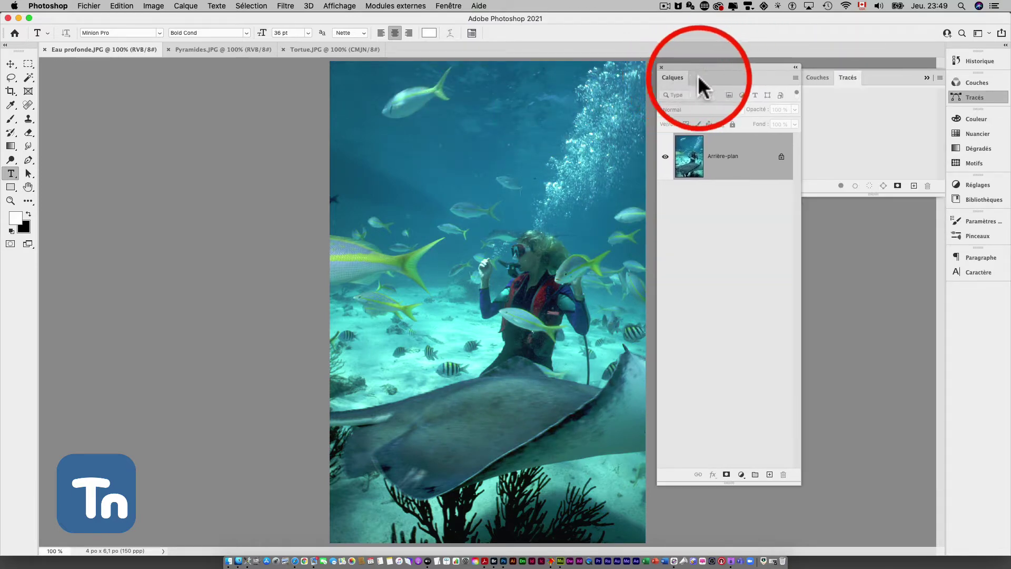
left_click_drag(847, 75, 825, 228)
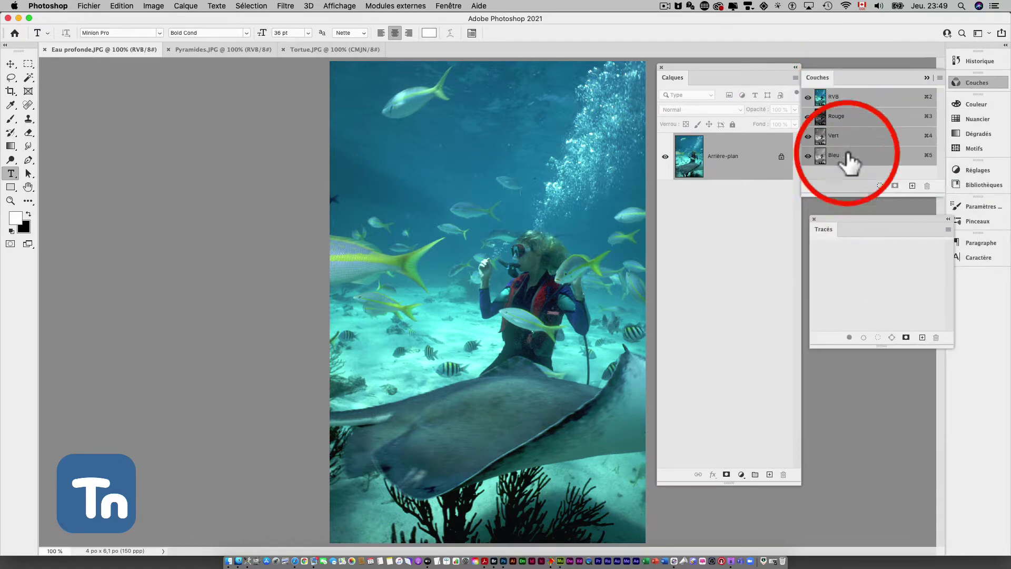
Close Couches and arrange the Calques and Tracés panels side by side, resized smaller.
left_click(924, 74)
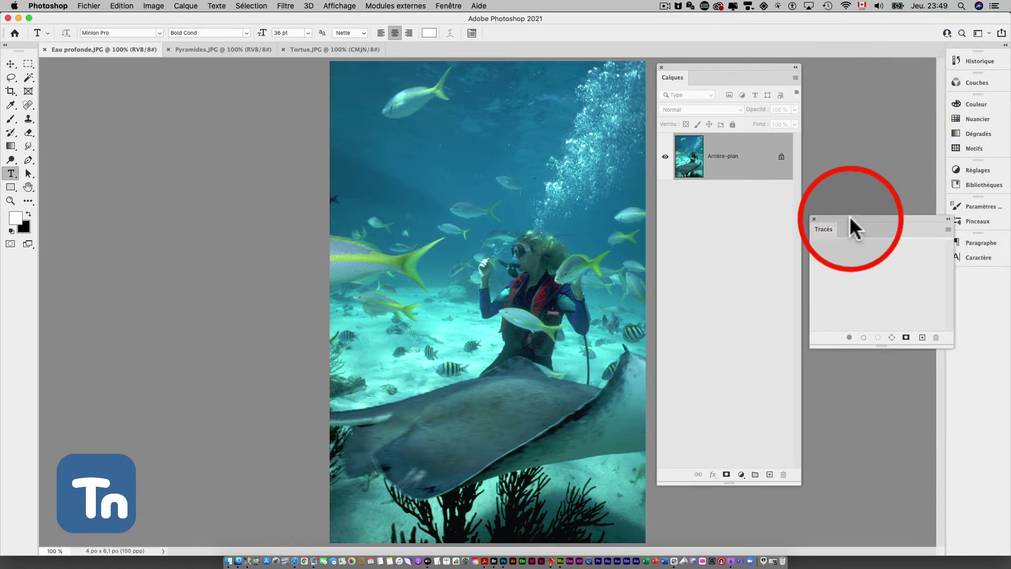
left_click_drag(855, 224, 840, 68)
left_click_drag(945, 196, 912, 198)
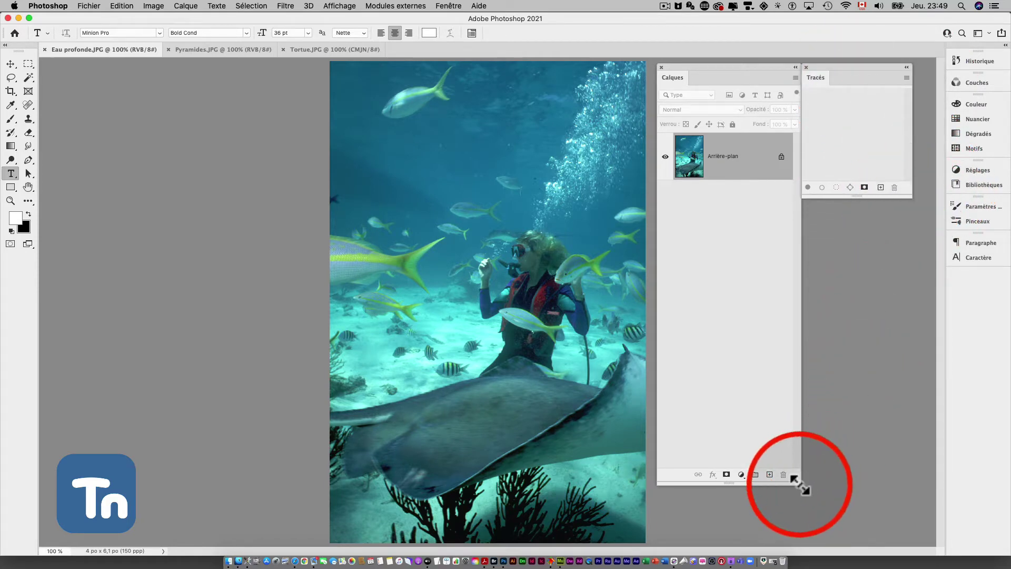
mouse_move(801, 480)
left_mouse_down()
mouse_move(781, 474)
mouse_move(743, 378)
left_mouse_up()
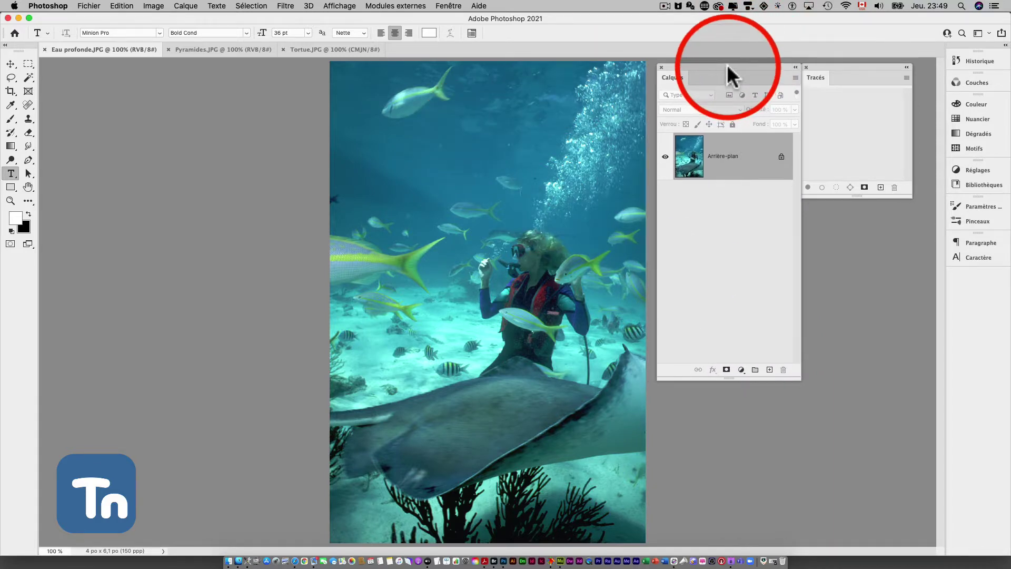
left_click_drag(748, 48, 726, 64)
Duplicate the pyramids background into Eau profonde.JPG as layer 'Pyramides', then close Pyramides.JPG.
left_click(199, 50)
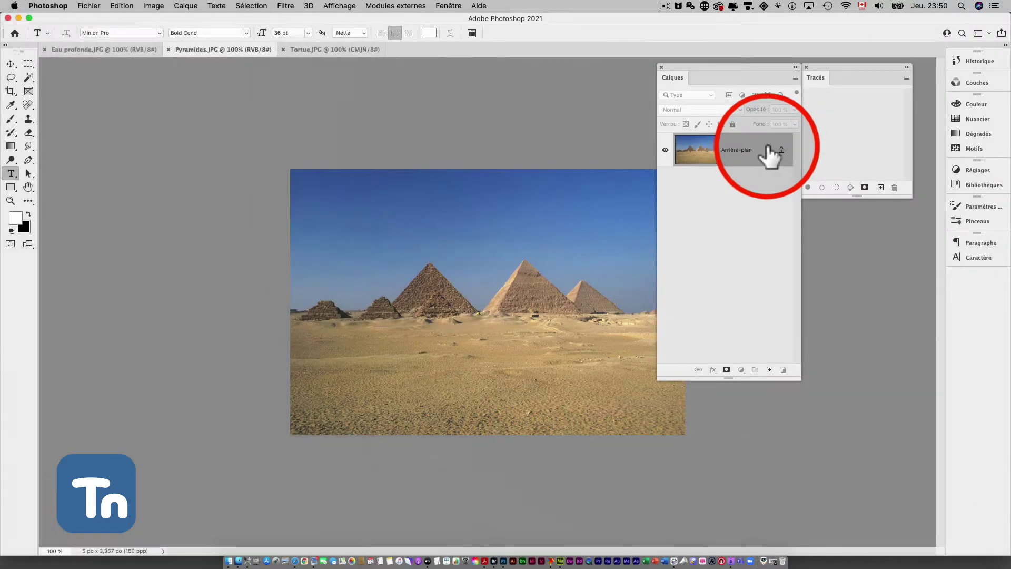
right_click(767, 146)
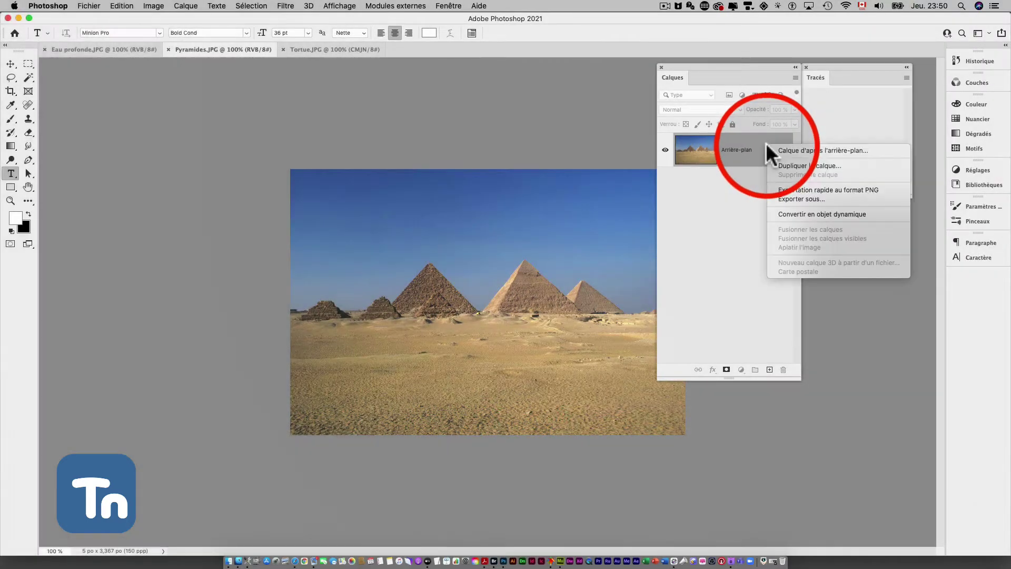
key("Escape")
type("Pyramides")
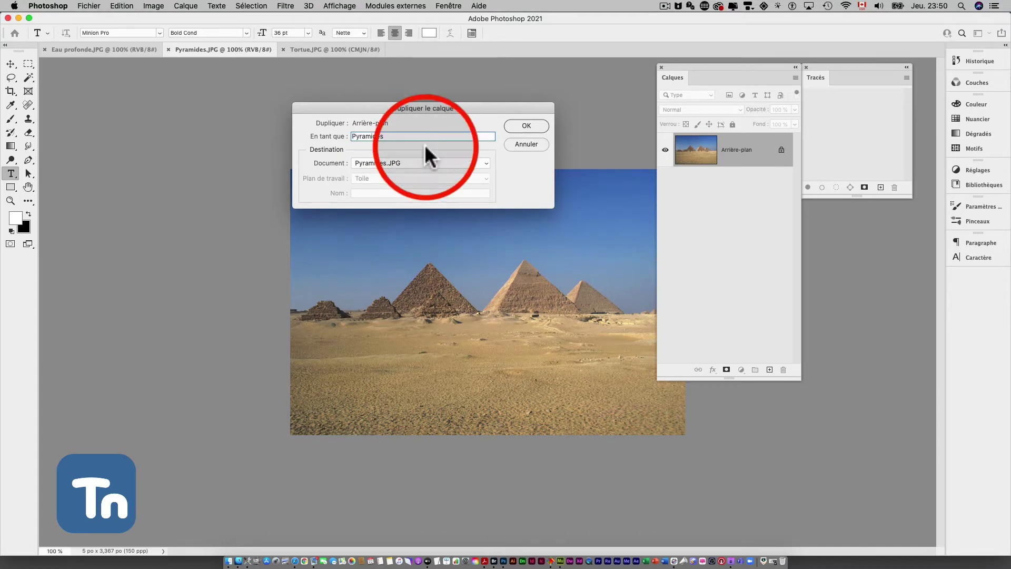
left_click(406, 162)
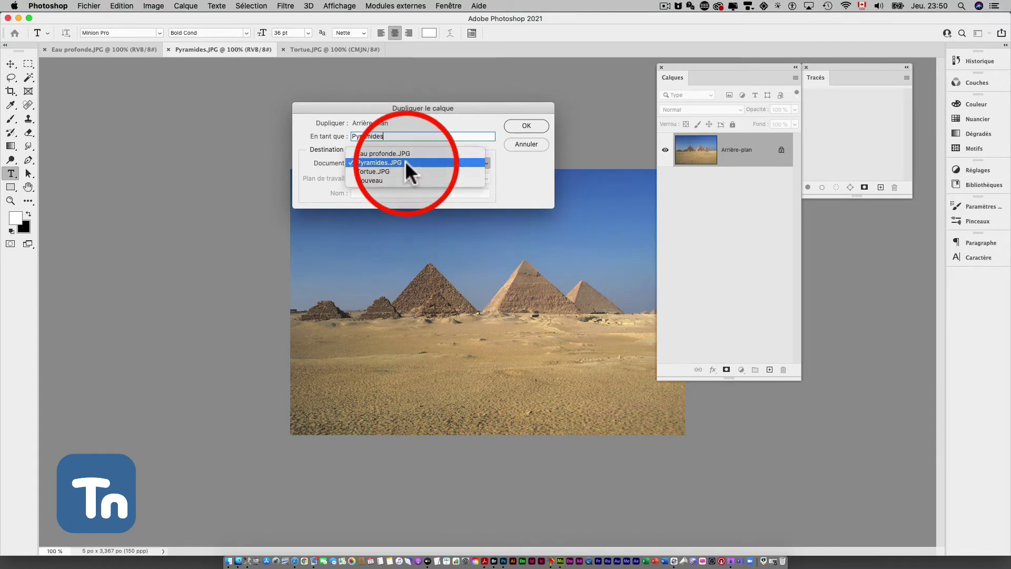
left_click(399, 153)
left_click(521, 126)
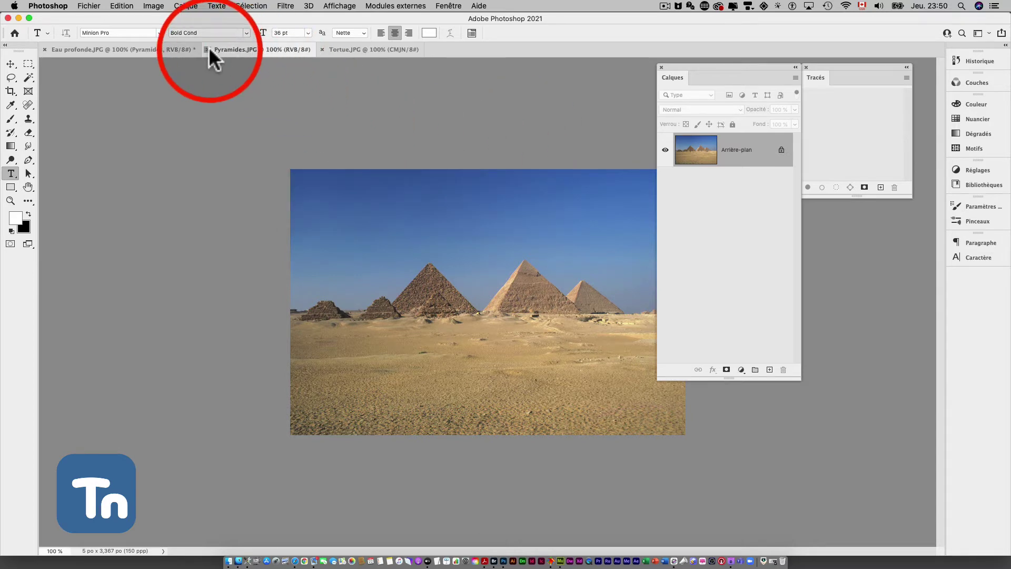
left_click(207, 49)
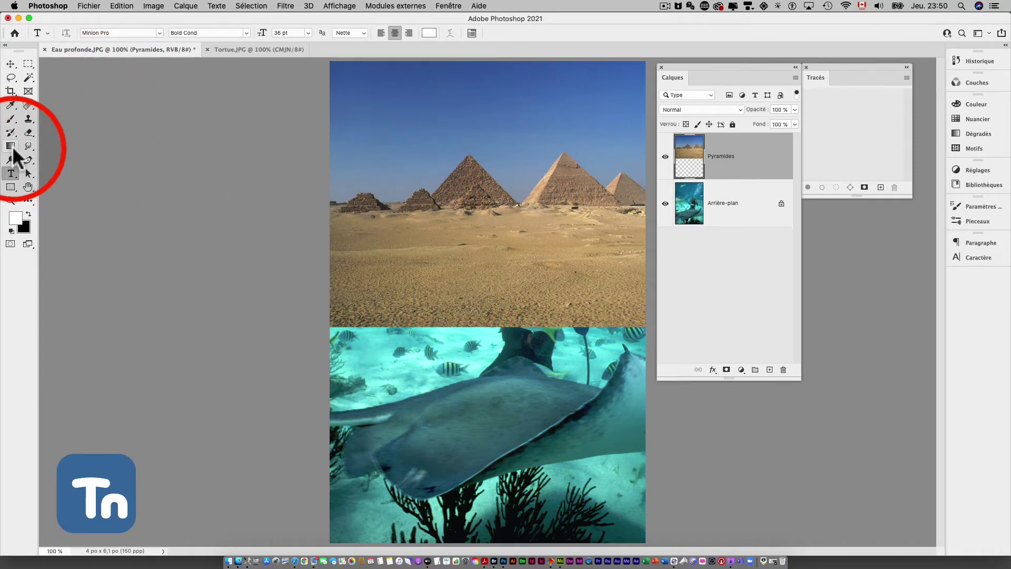
Pick the Gradient tool with black foreground and add an empty mask to the Pyramides layer.
left_click(10, 146)
left_click(29, 214)
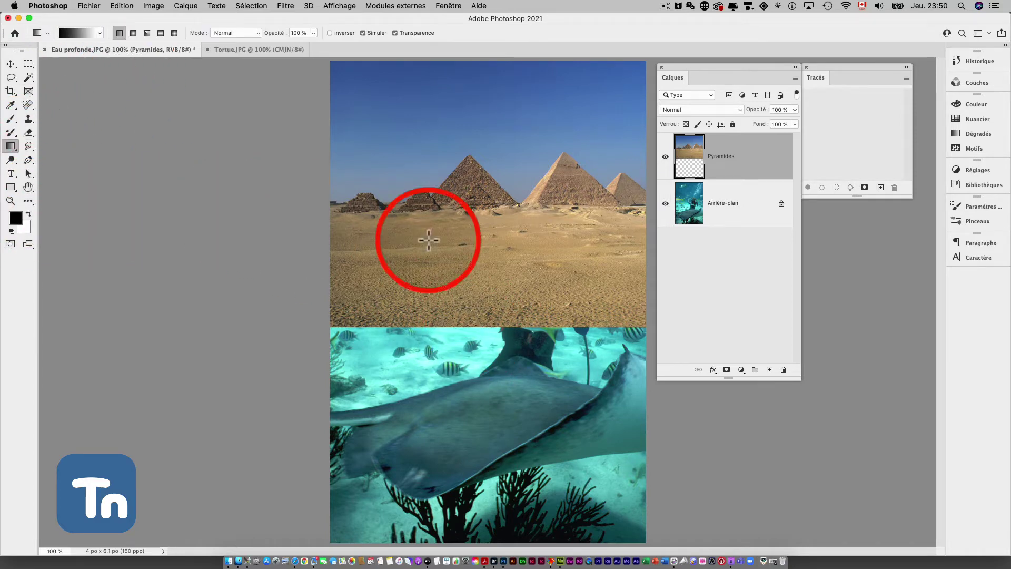
left_click(727, 370)
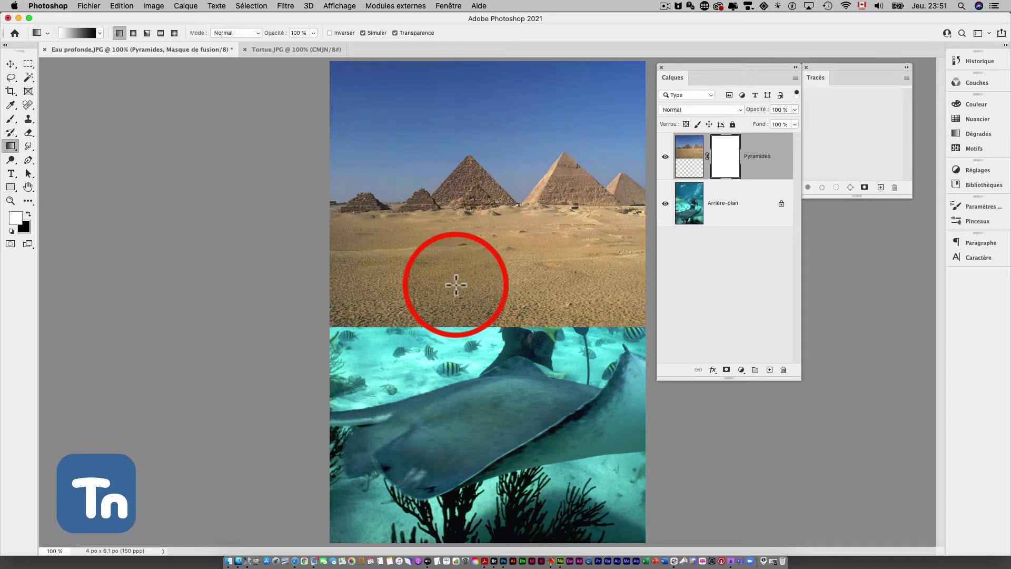
Draw a vertical gradient on the Pyramides mask, redoing it with swapped colours after a reversed try.
left_click_drag(455, 289, 448, 206)
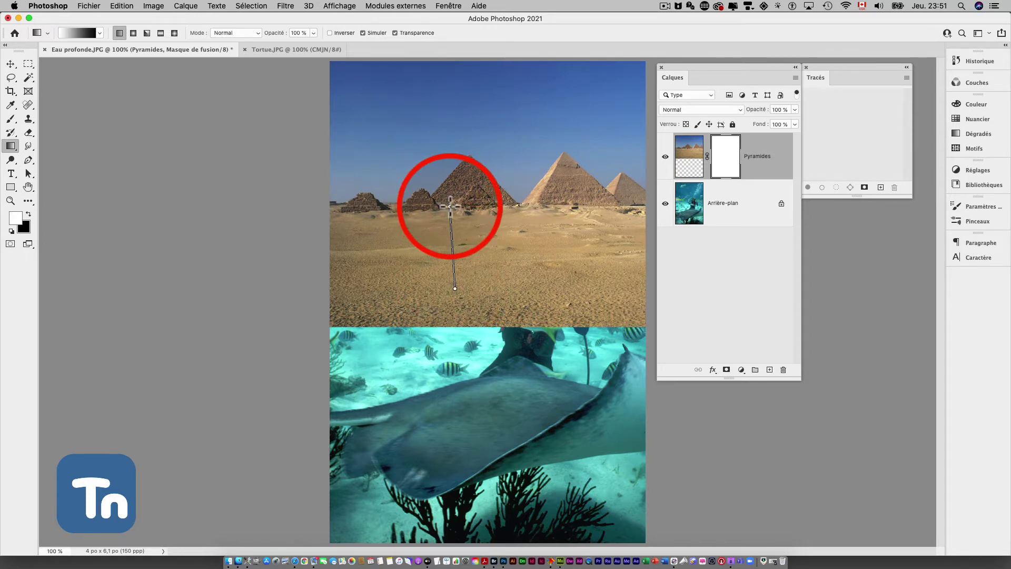
left_click_drag(449, 206, 451, 147)
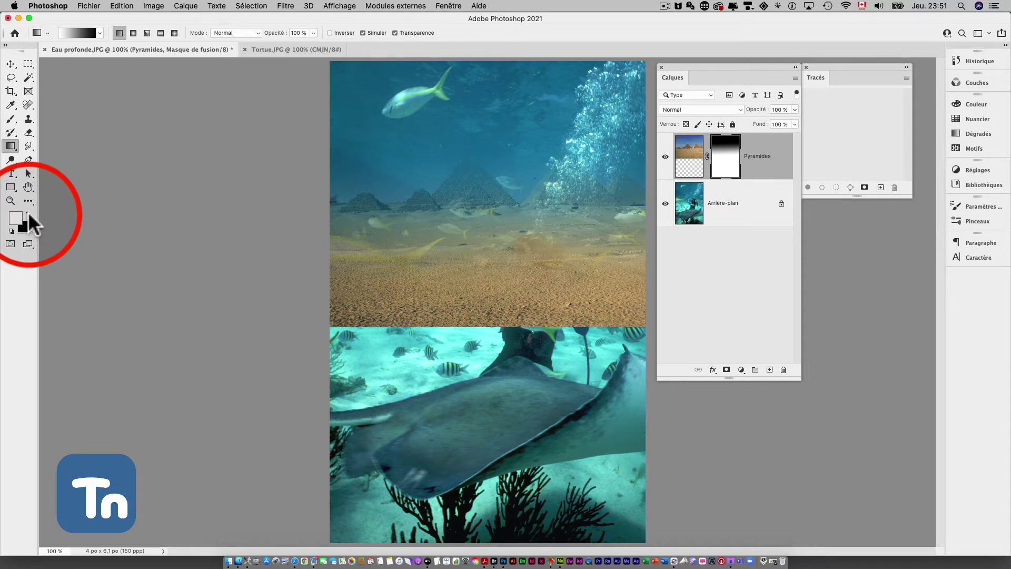
key("alt+BackSpace")
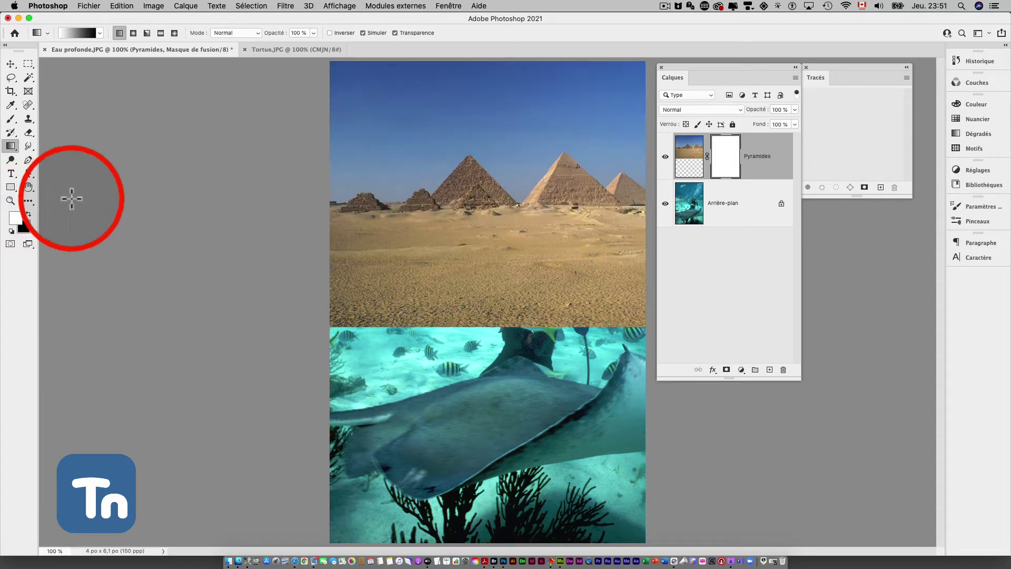
left_click(28, 214)
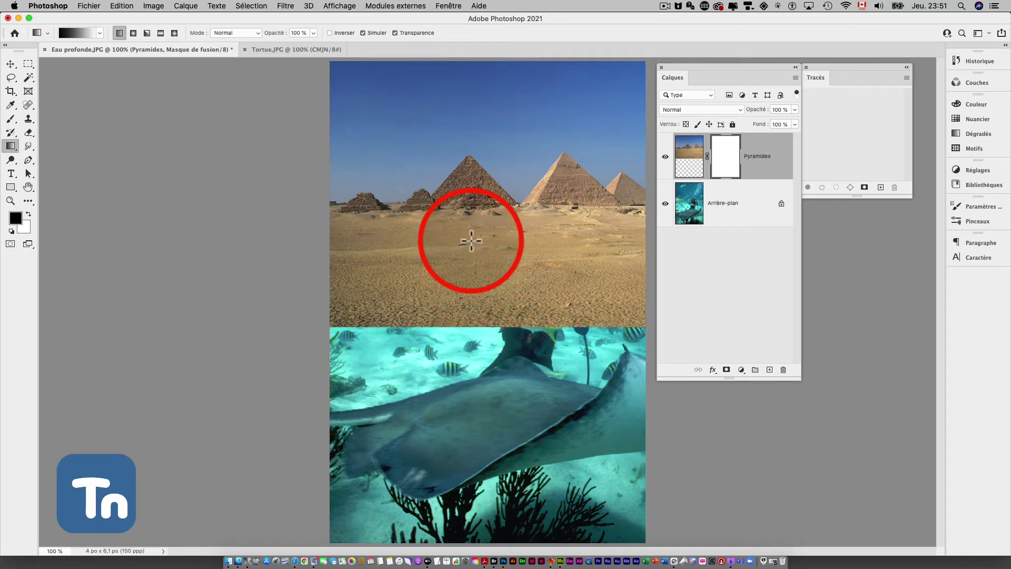
left_click_drag(461, 301, 460, 214)
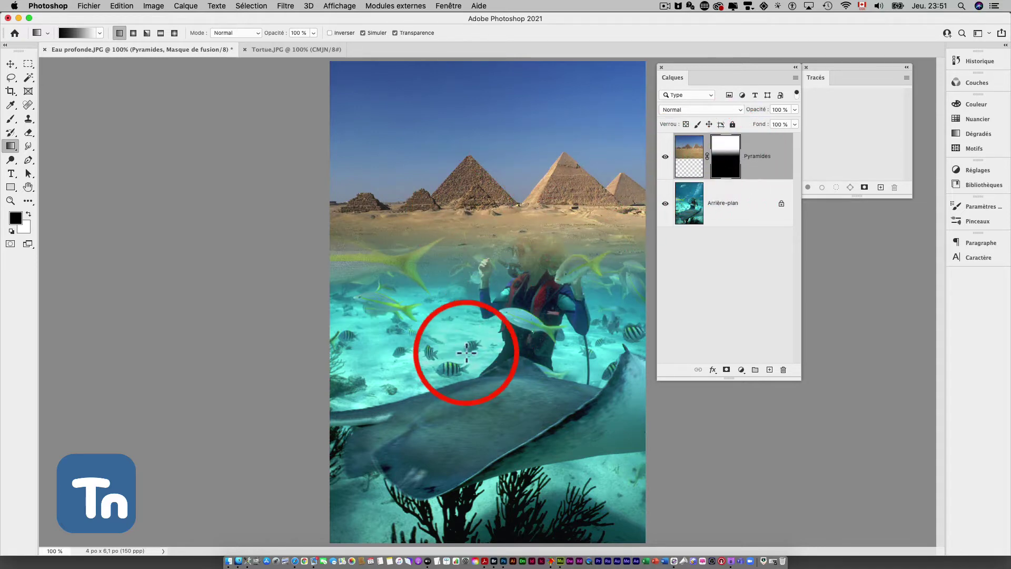
left_click_drag(441, 265, 444, 199)
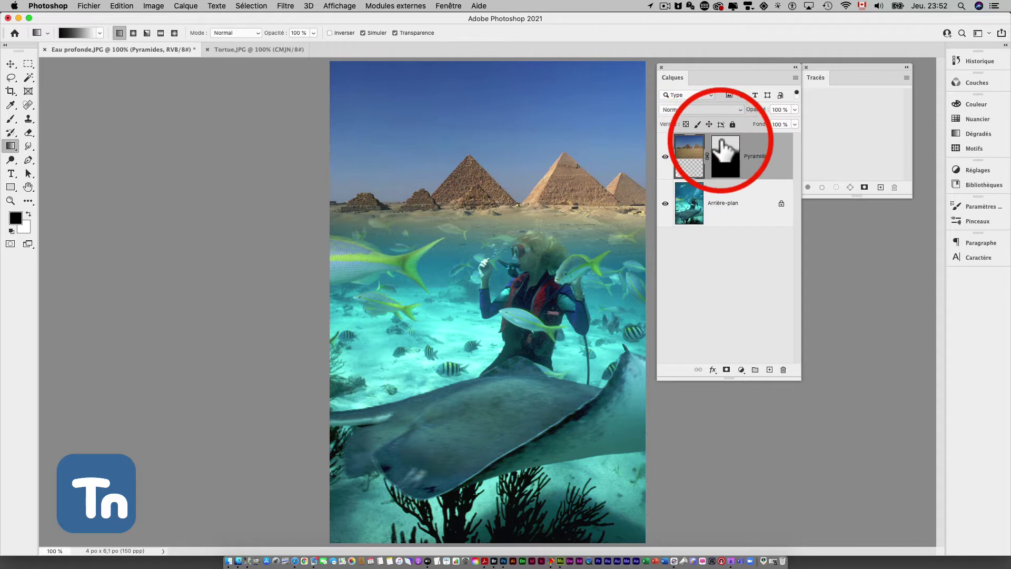
Target the Pyramides layer image and set its blend mode to Lumière tamisée (Soft Light).
left_click(719, 152)
left_click(687, 141)
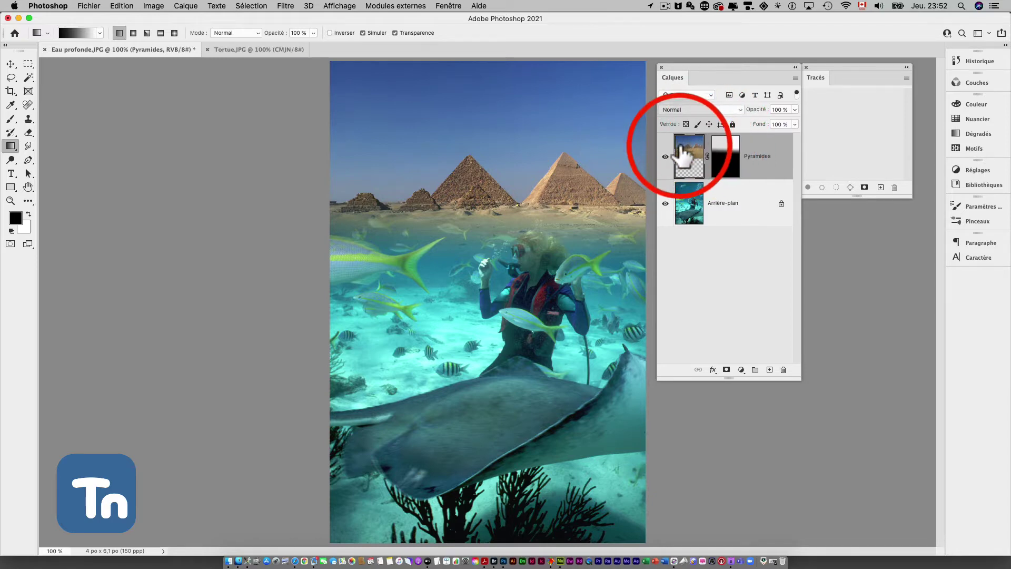
left_click(678, 109)
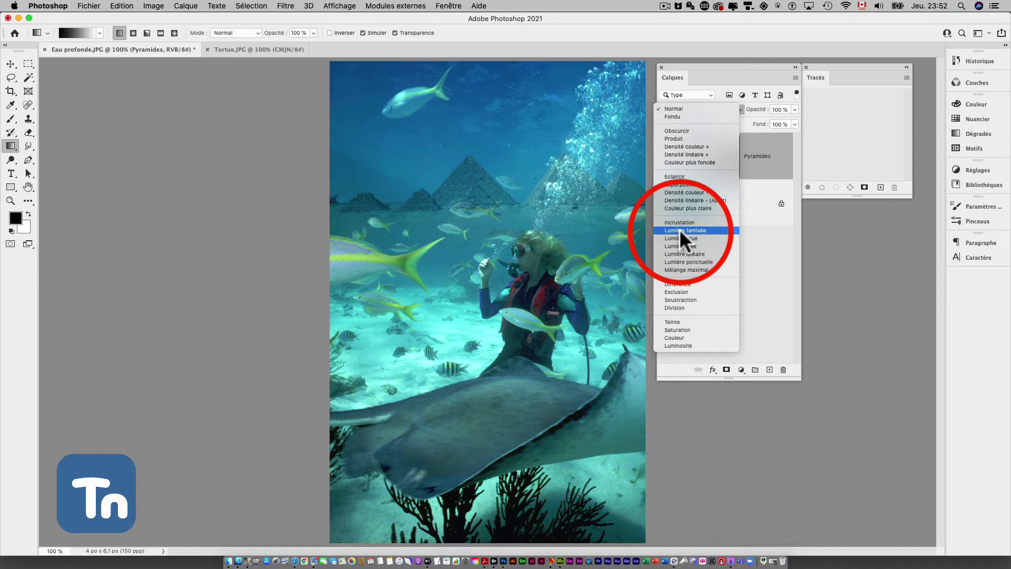
left_click(679, 230)
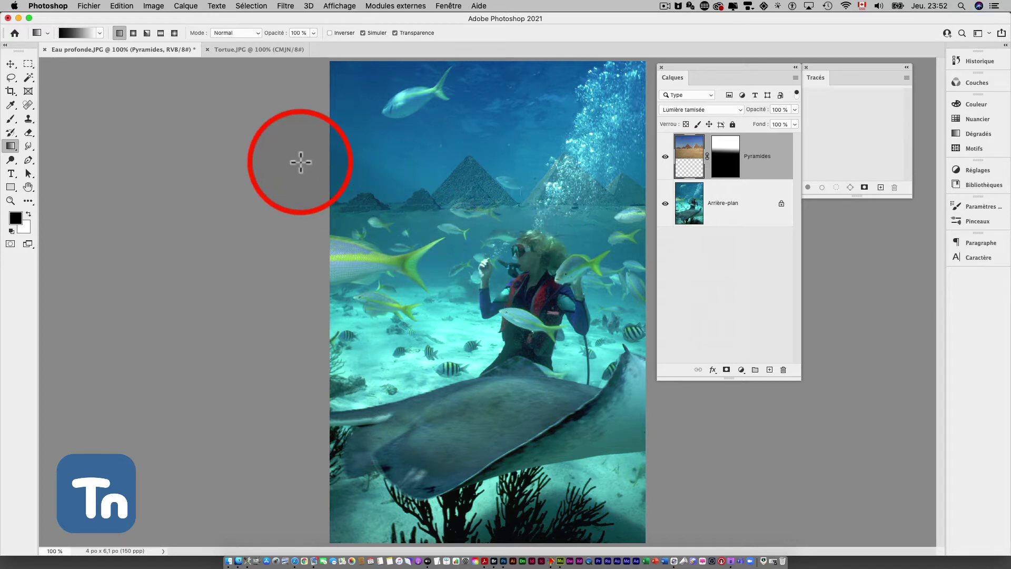
In the Tortue photo, select the saved Path 1 outline with the Path Selection tool.
left_click(231, 48)
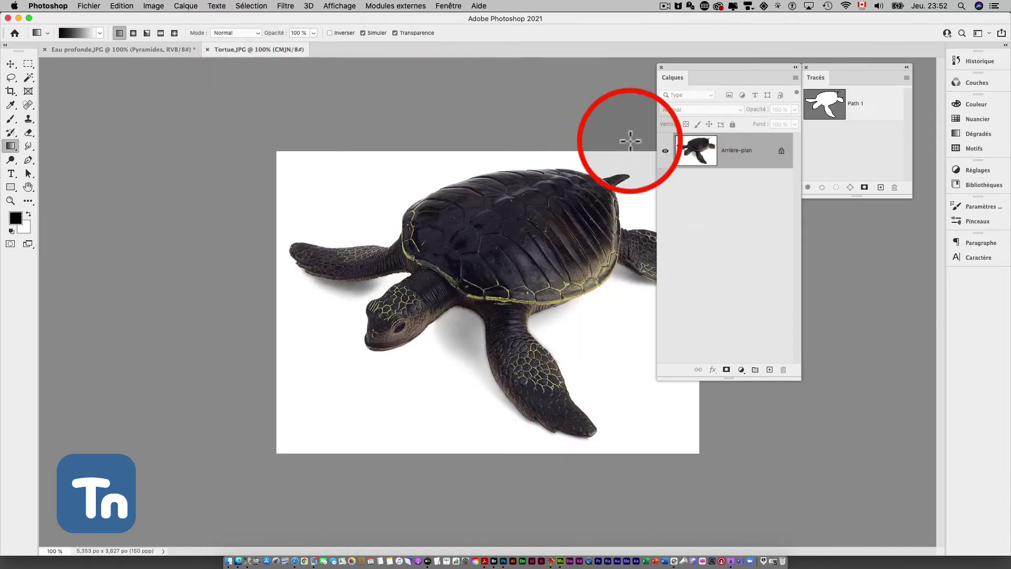
left_click_drag(851, 67, 865, 75)
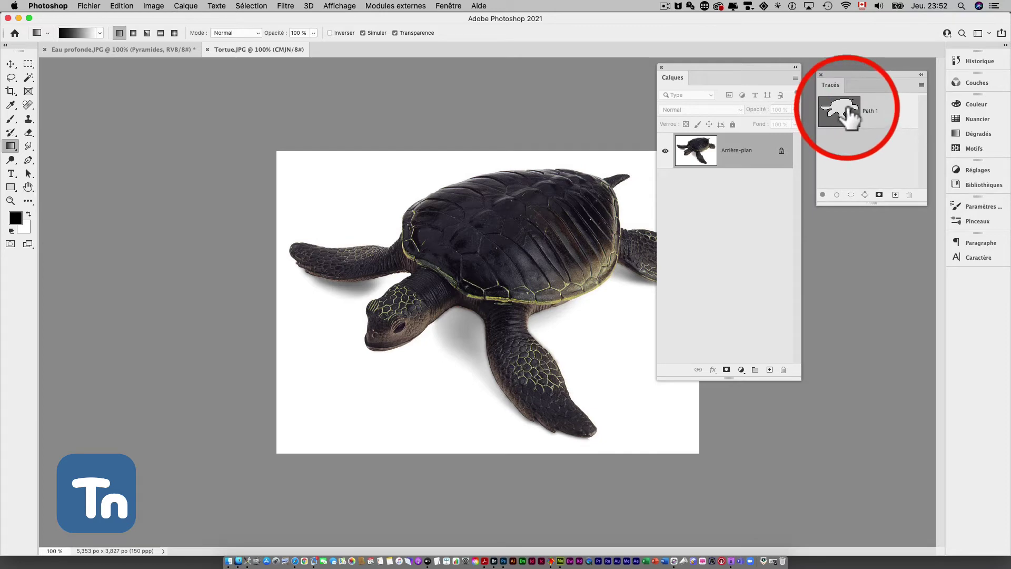
left_click(845, 118)
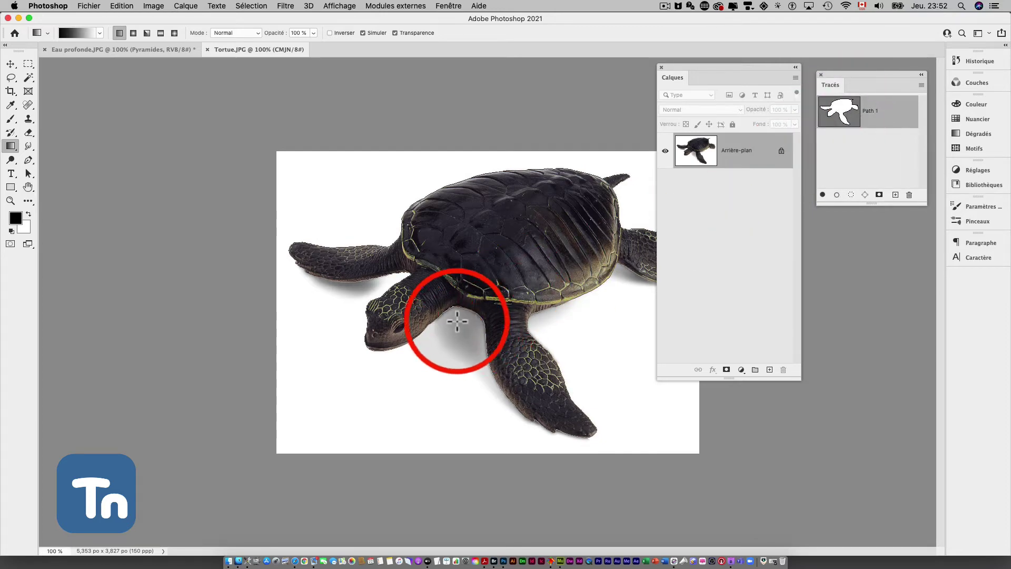
scroll(451, 308, "up", 3)
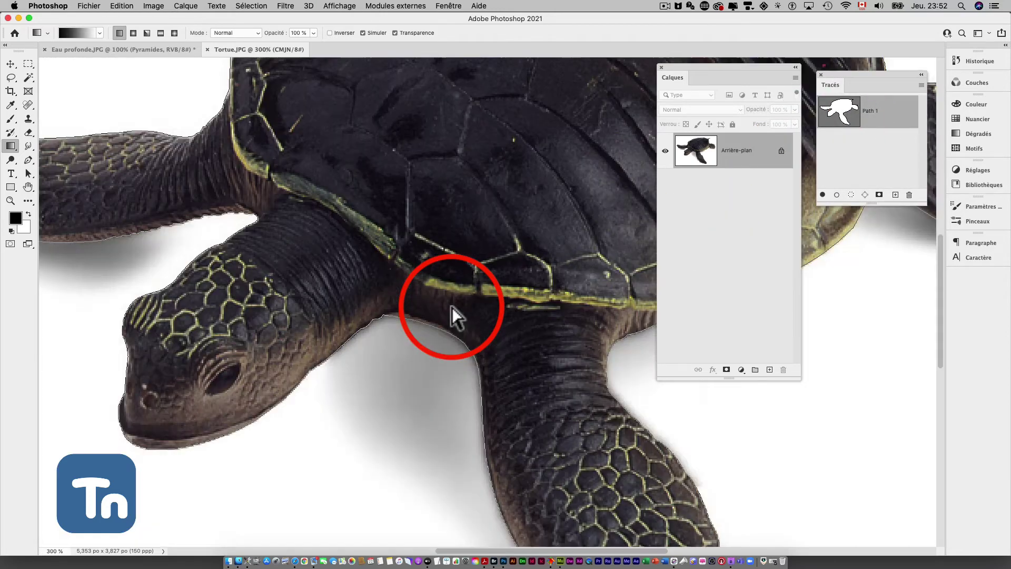
left_click(28, 173)
left_click(387, 313)
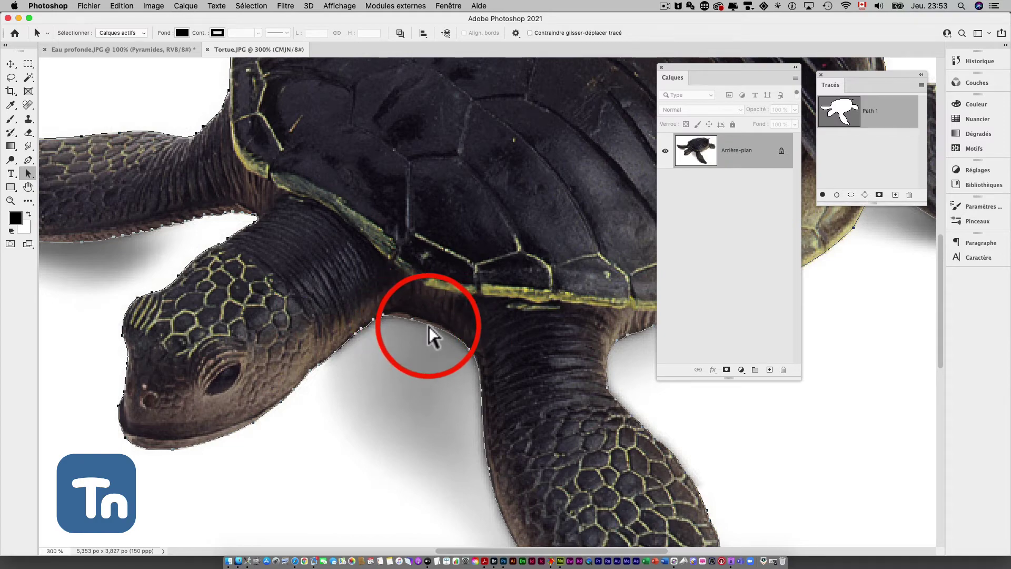
Load Path 1 as a selection around the turtle.
scroll(429, 327, "up", 1)
scroll(428, 327, "down", 1)
scroll(428, 328, "down", 1)
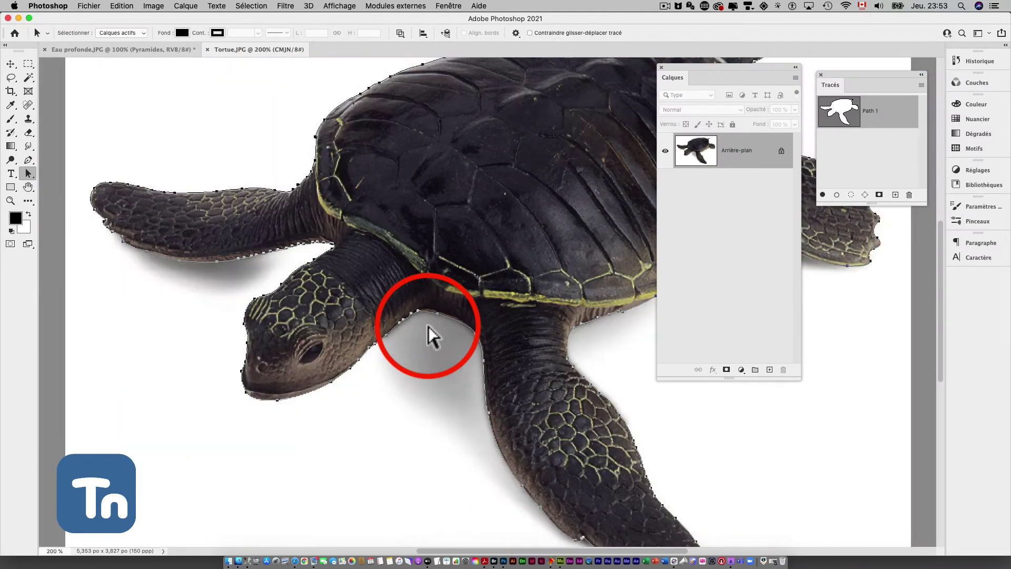
scroll(428, 328, "down", 2)
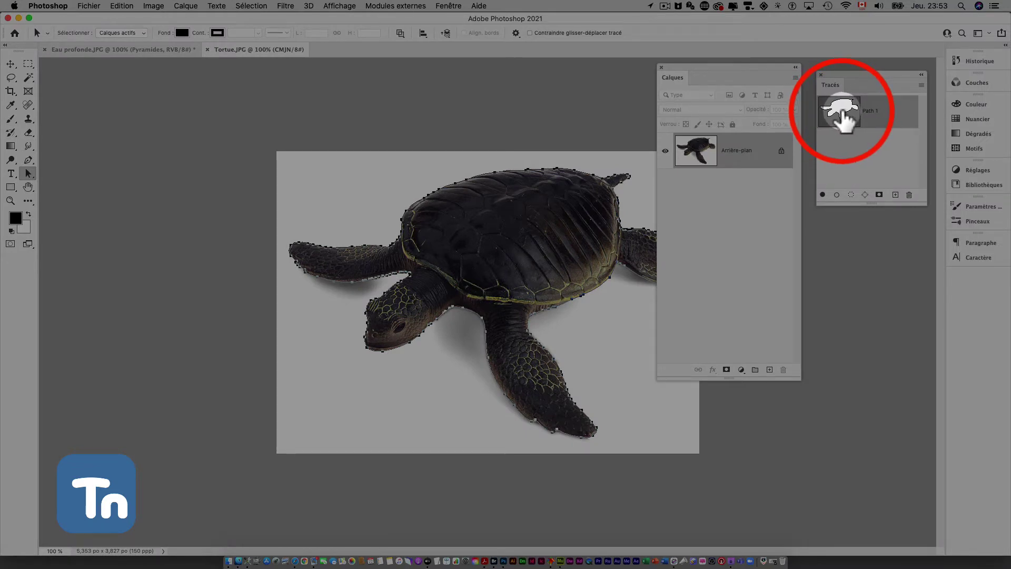
left_click(841, 108, "super")
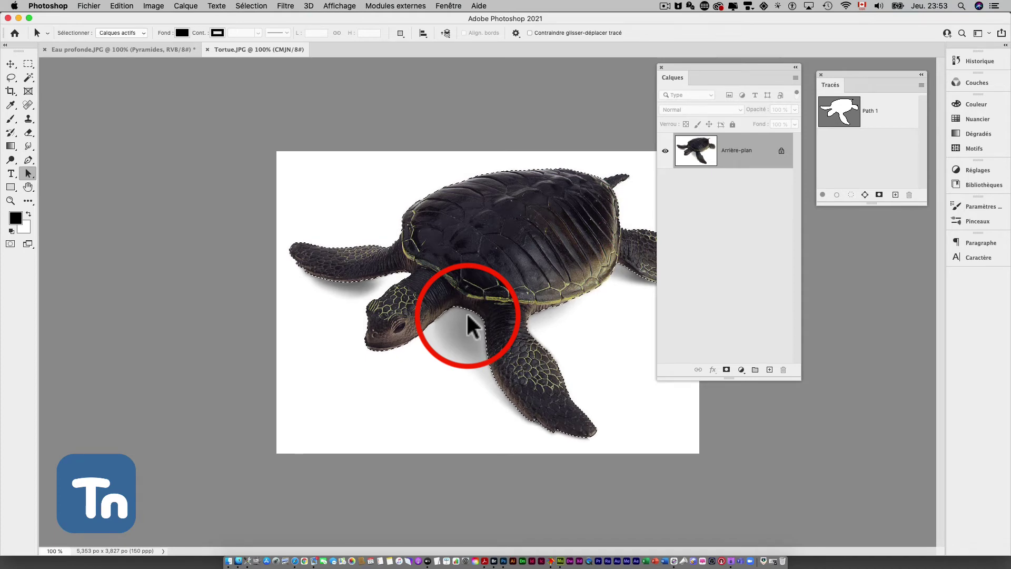
Copy the selected turtle and paste it into Eau profonde as new layer Calque 1.
key("super+c")
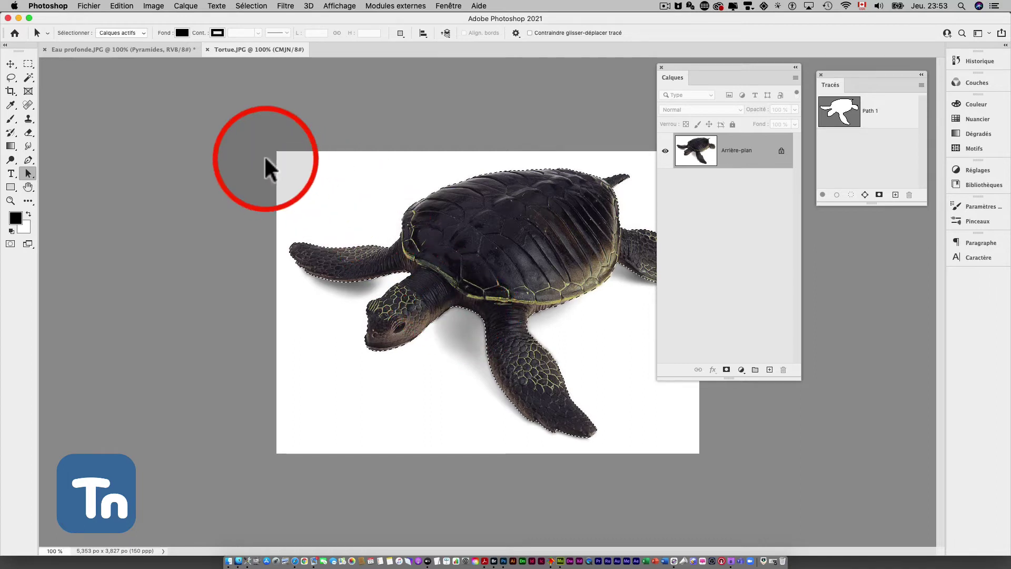
left_click(129, 6)
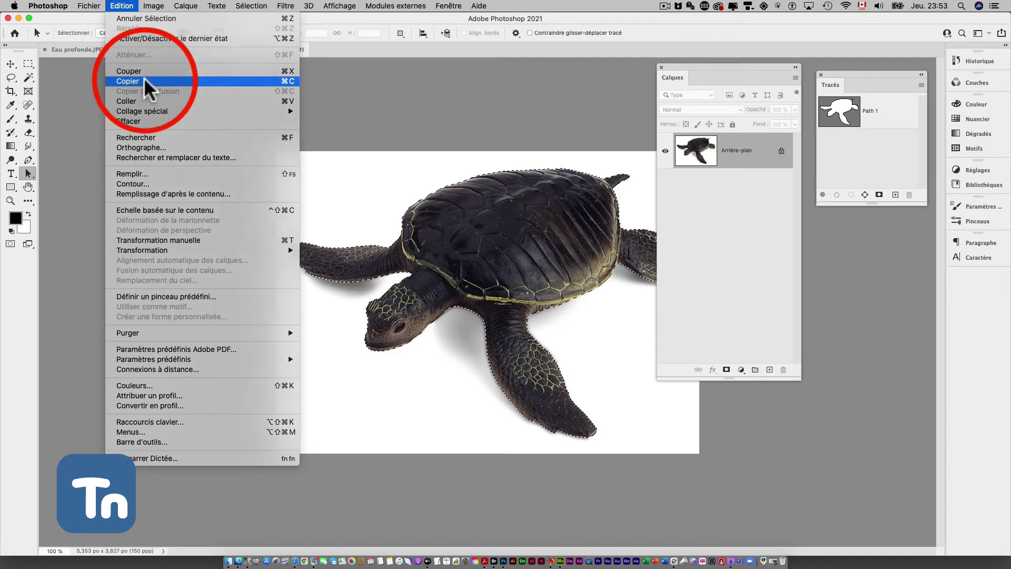
left_click(145, 81)
left_click(142, 47)
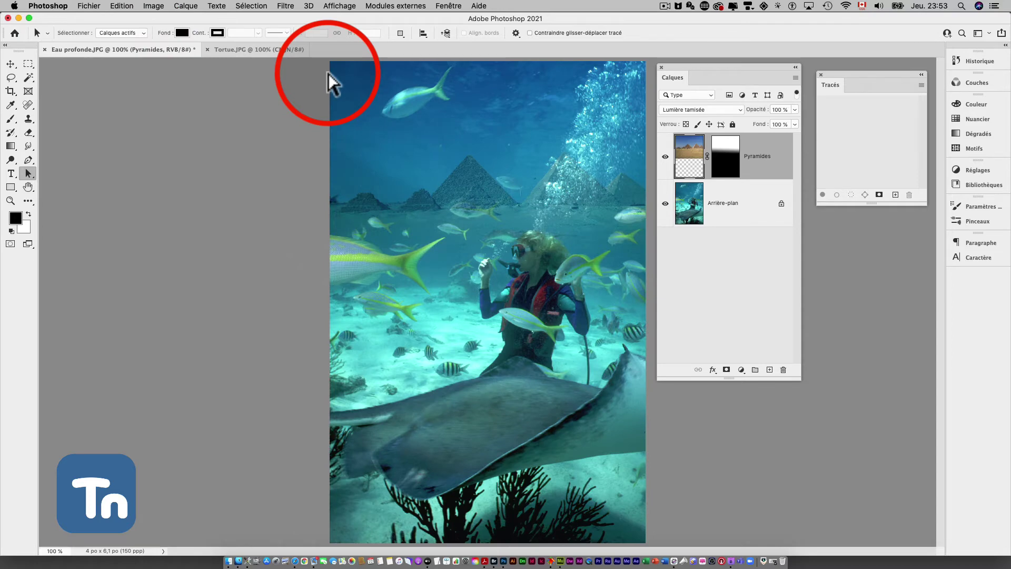
key("ctrl+v")
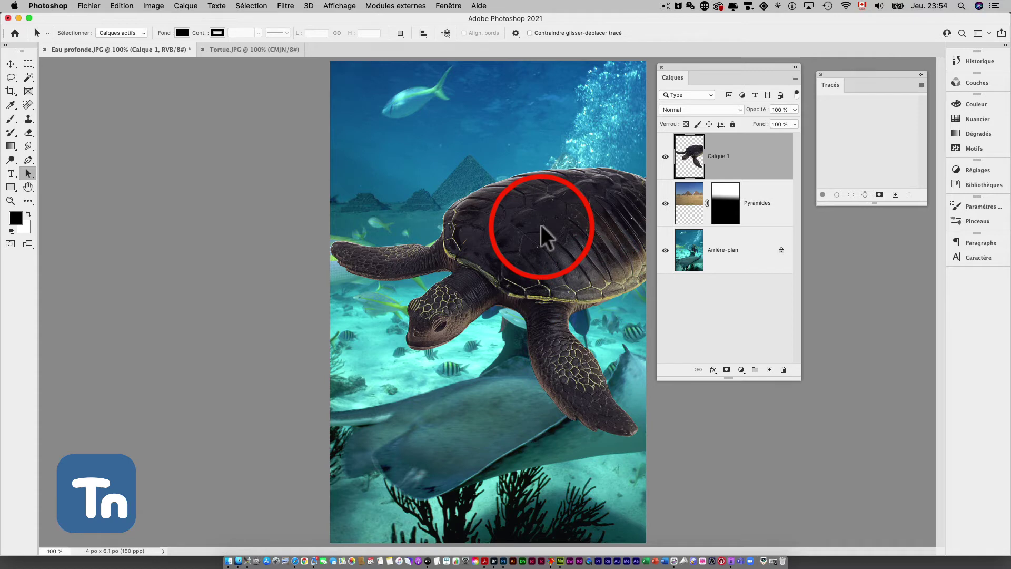
Defringe the turtle layer with 1-pixel Largeur, then begin a free transform.
left_click(186, 6)
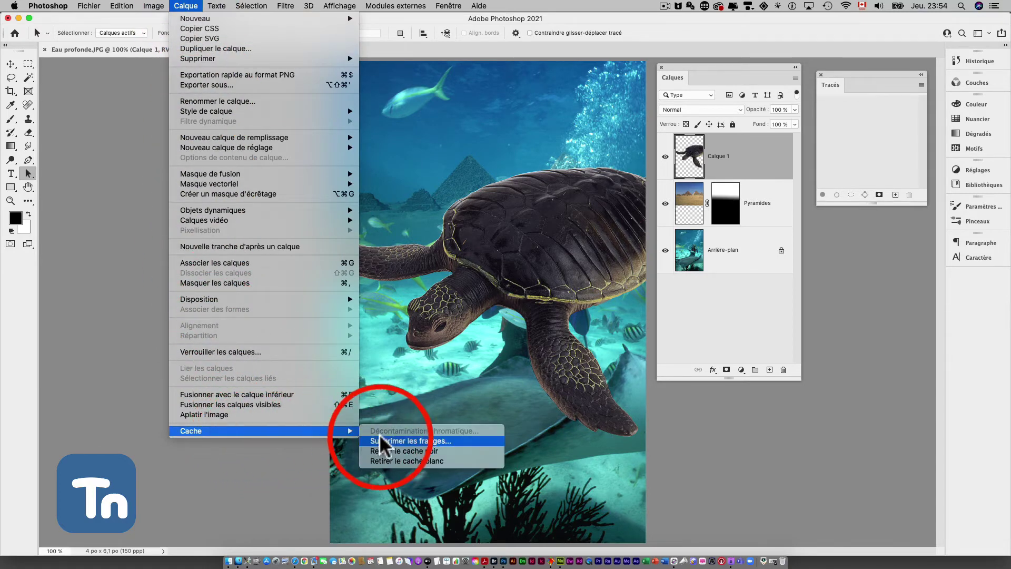
mouse_move(190, 431)
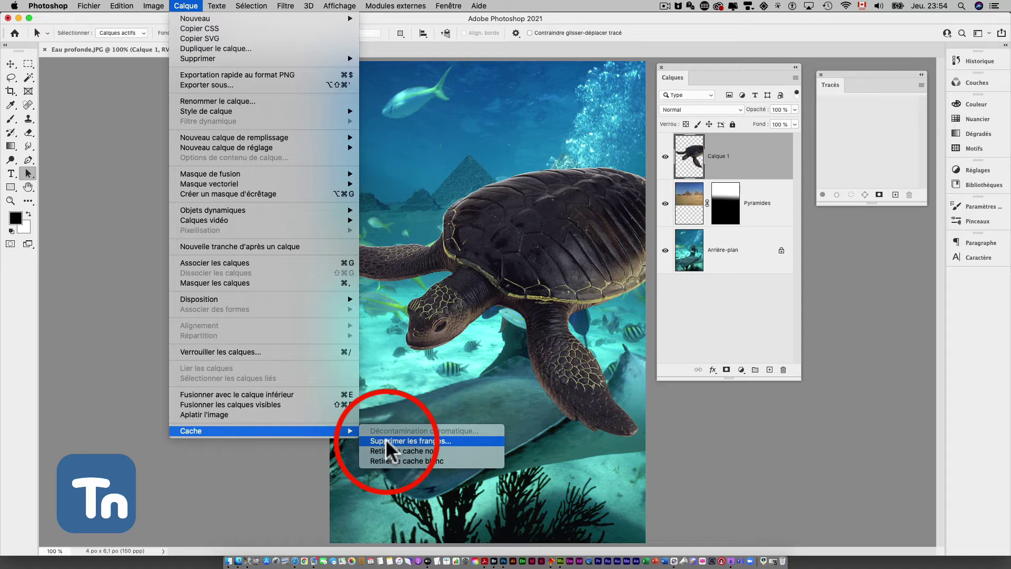
left_click(387, 441)
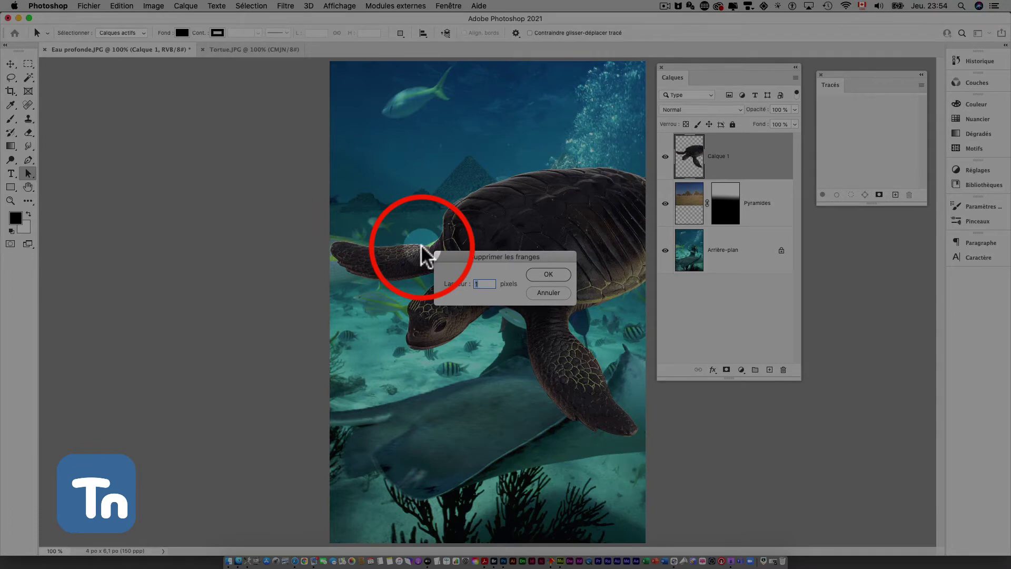
left_click(546, 274)
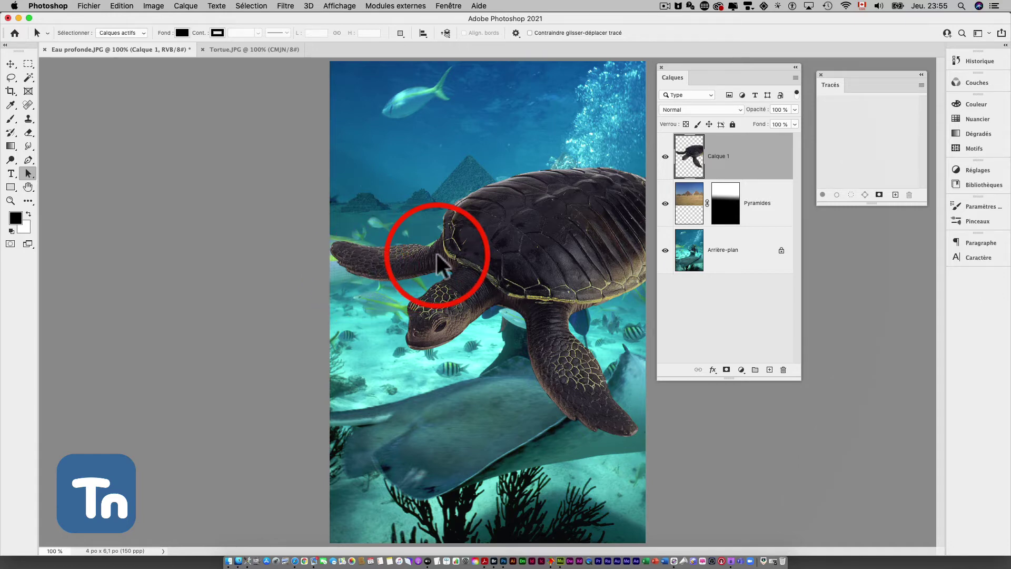
key("super+t")
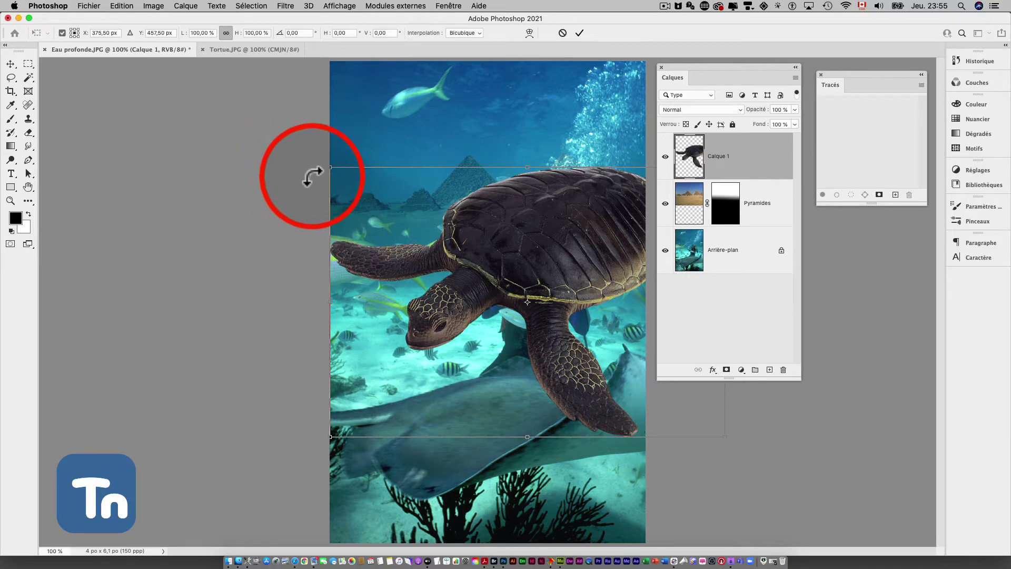
End the transform and rename layer Calque 1 to 'Tortue'.
key("Return")
key("a")
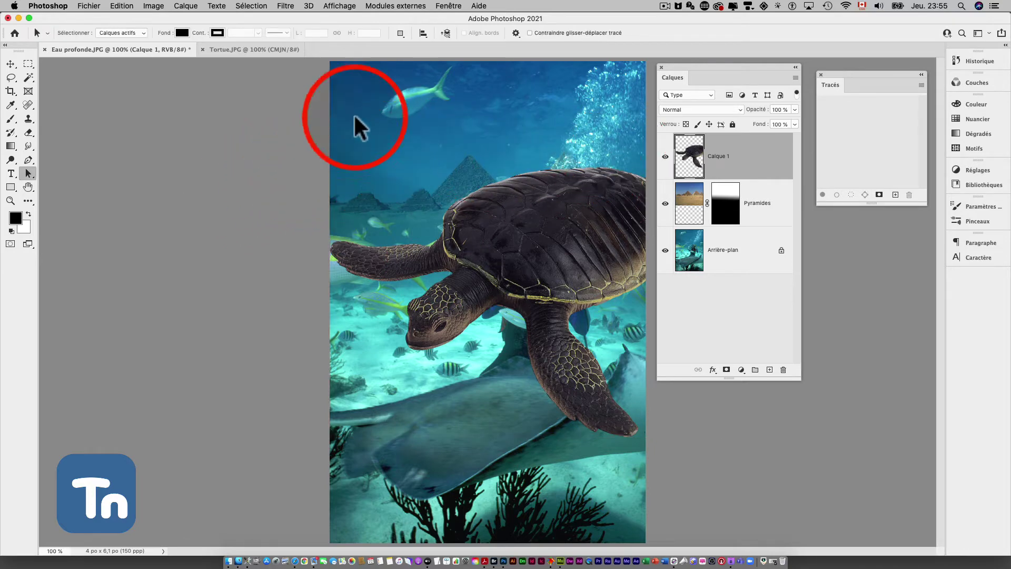
double_click(718, 155)
type("Tortue")
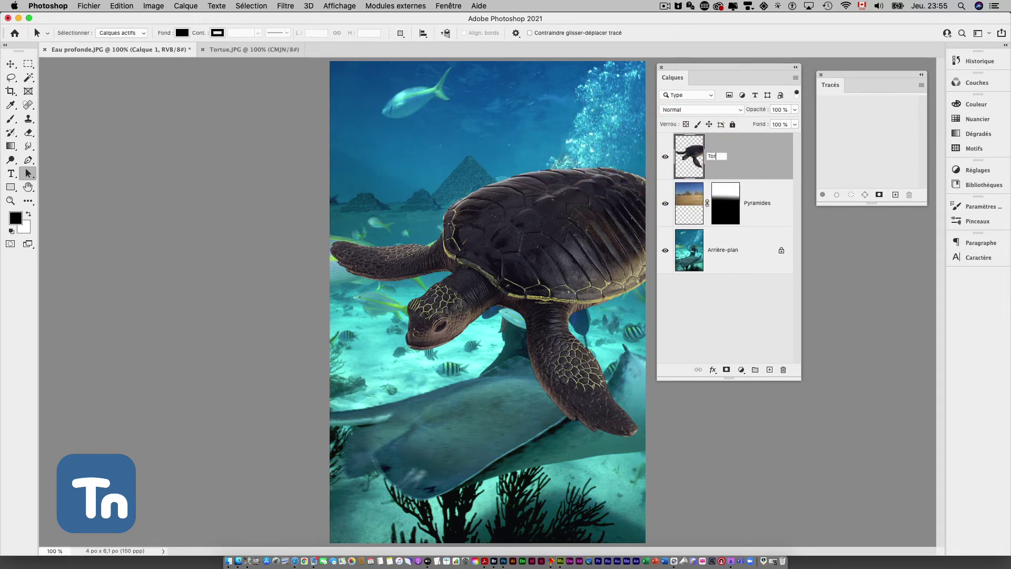
left_click(665, 6)
left_click(679, 47)
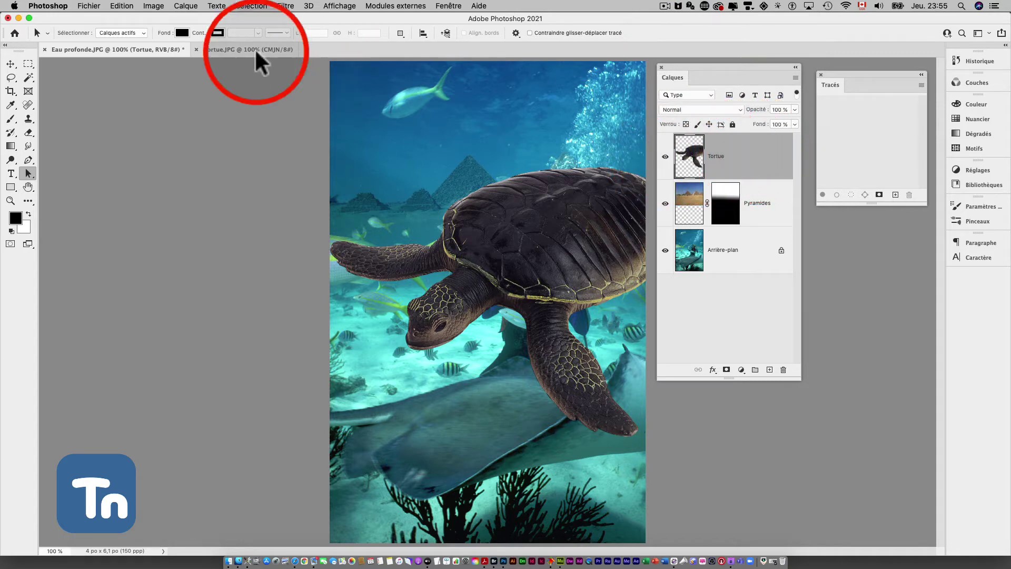
Free-transform the turtle: tilt it slightly, shrink it to about two-thirds size, move it up-left.
left_click(122, 6)
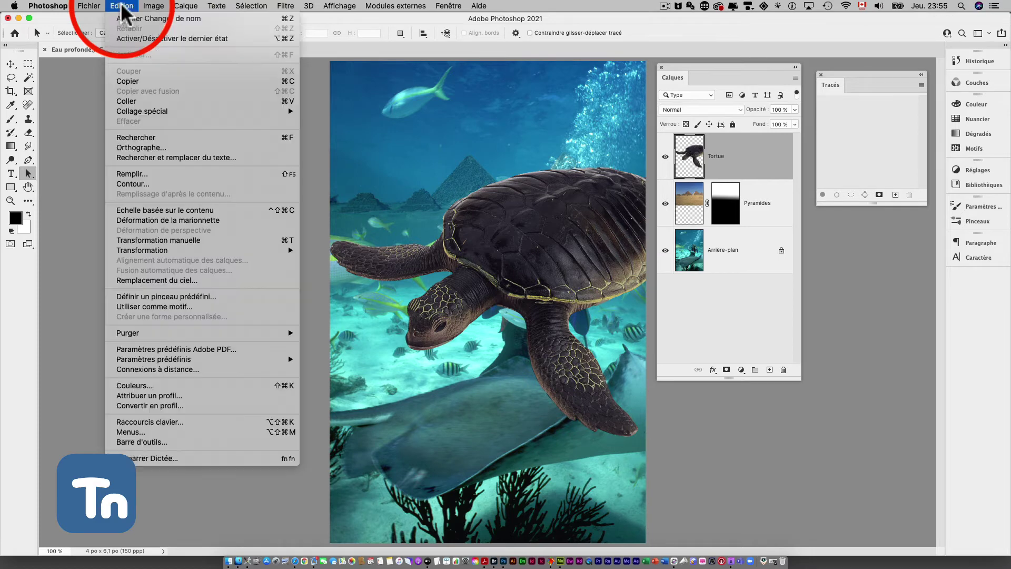
left_click(140, 239)
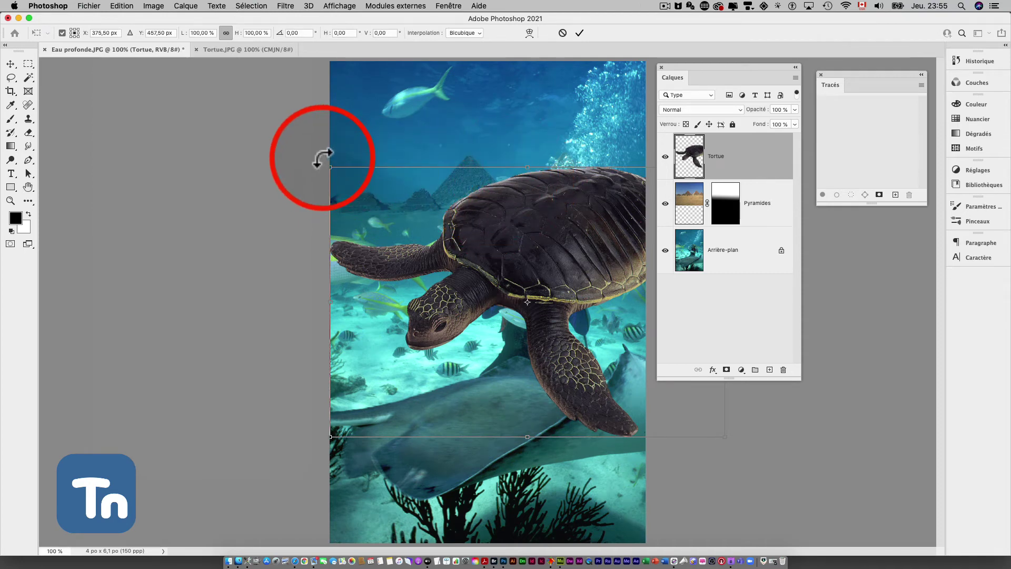
left_click_drag(320, 160, 329, 173)
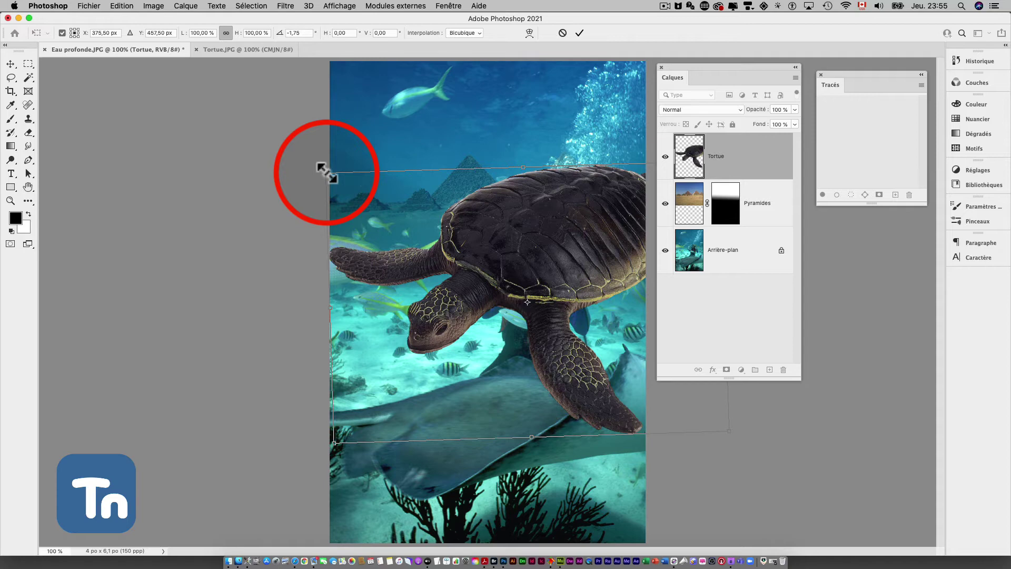
left_click_drag(326, 172, 514, 248)
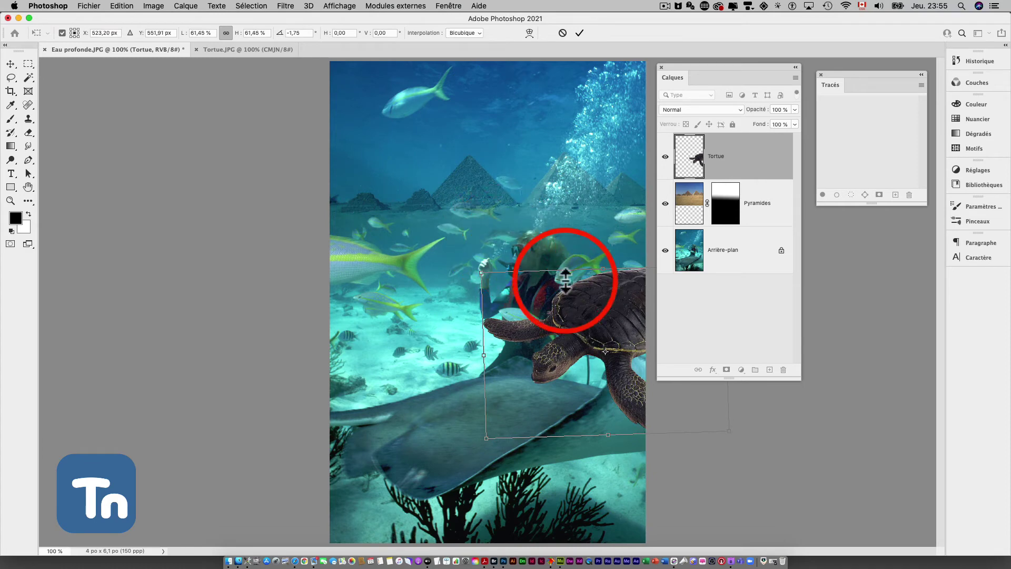
left_click_drag(614, 296, 489, 237)
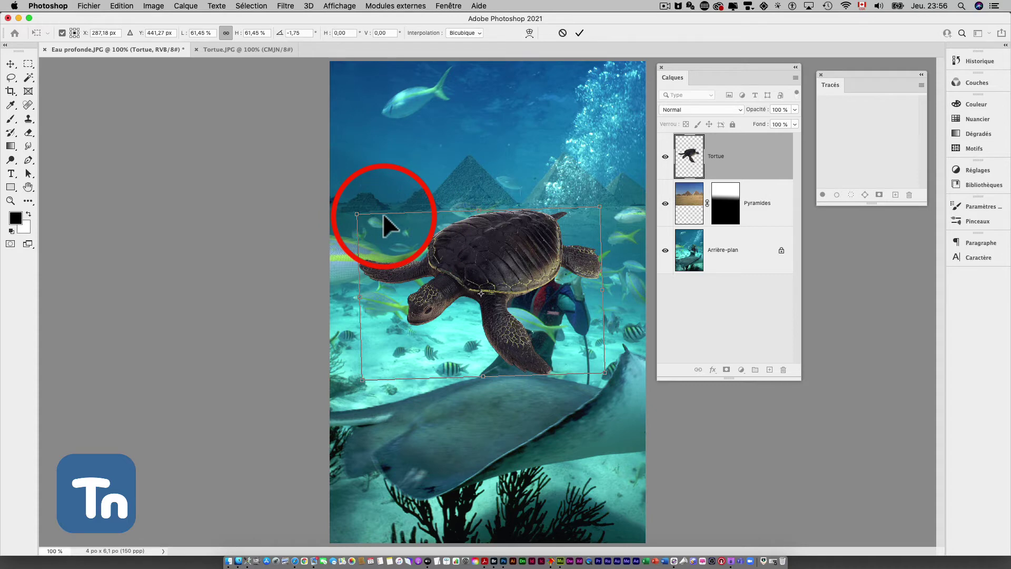
Shrink the turtle to about a quarter size, tilt it more and lift it above the diver's hand.
left_click_drag(360, 213, 475, 288)
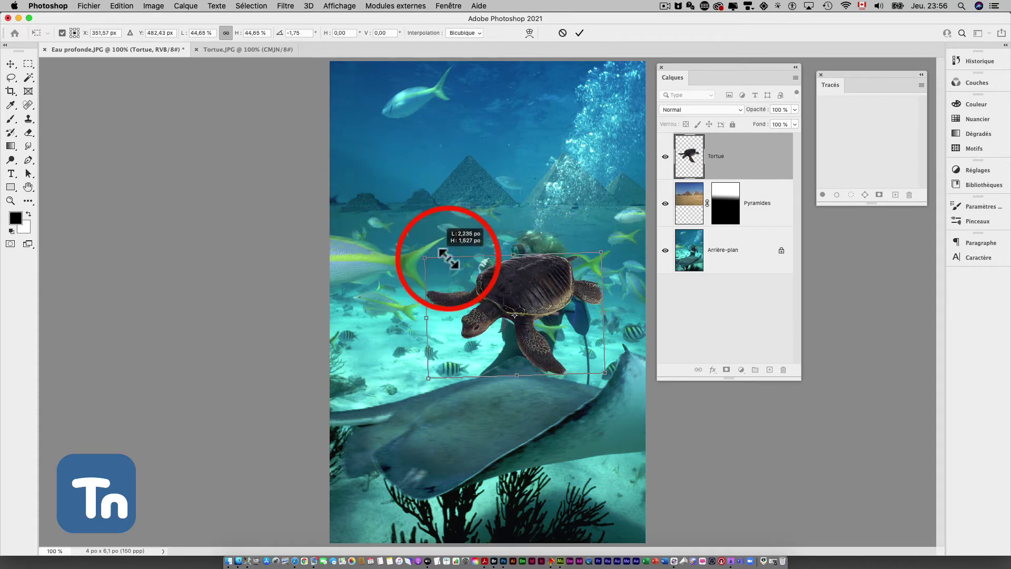
mouse_move(545, 314)
left_mouse_down()
mouse_move(467, 236)
mouse_move(439, 276)
mouse_move(474, 233)
left_mouse_up()
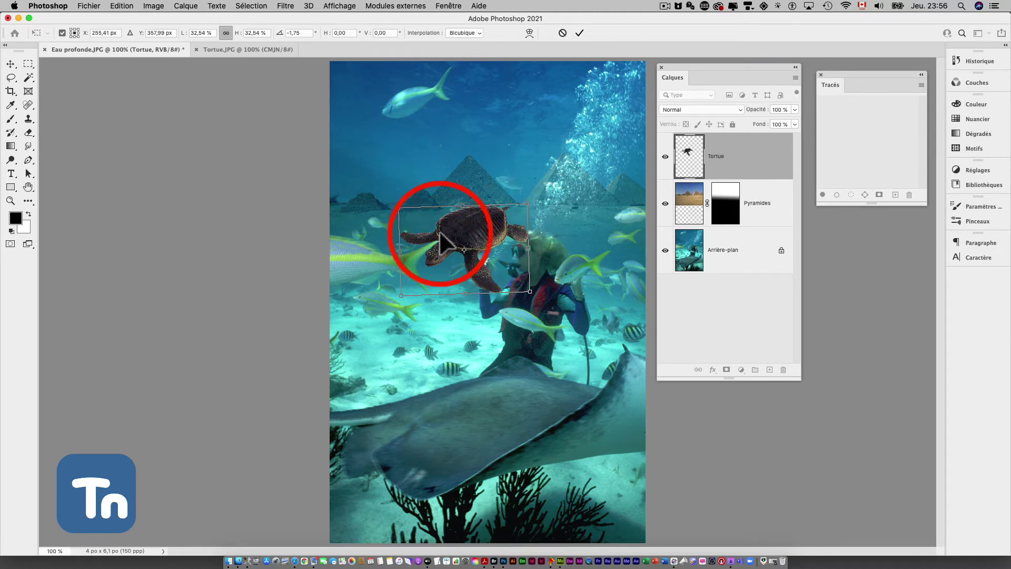
left_click_drag(400, 207, 463, 236)
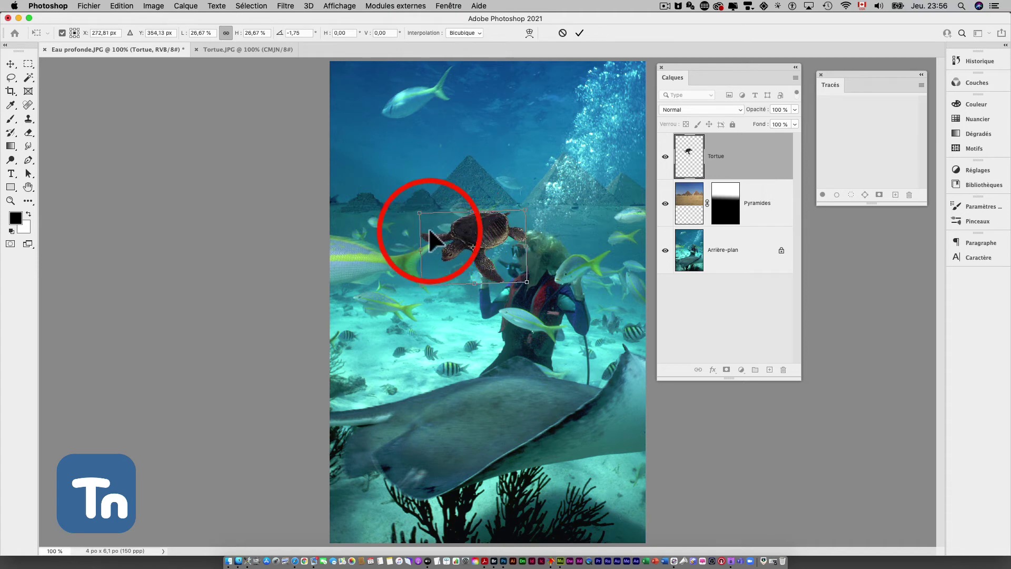
left_click_drag(412, 212, 418, 199)
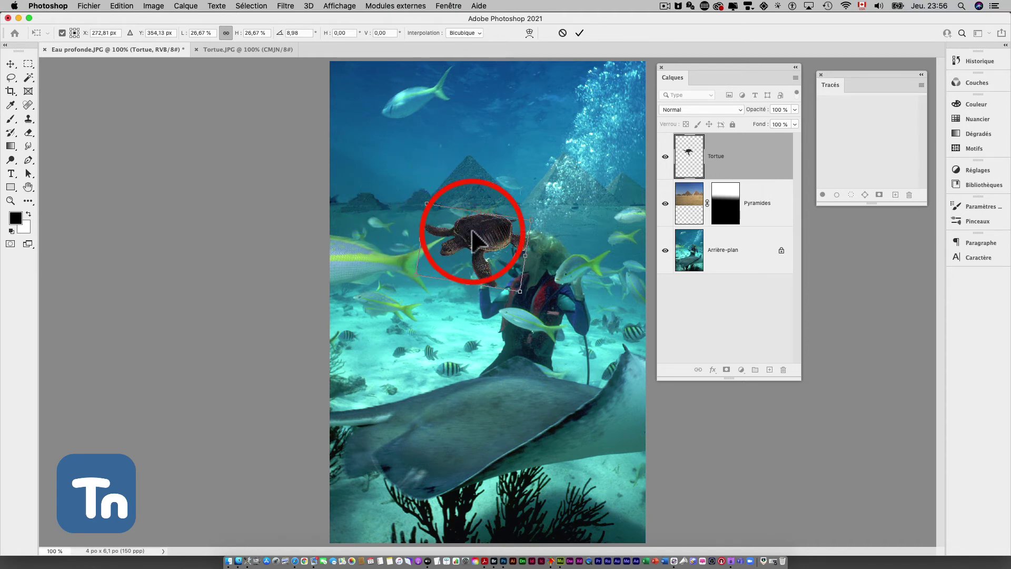
mouse_move(474, 242)
left_mouse_down()
mouse_move(484, 222)
mouse_move(574, 226)
mouse_move(545, 218)
mouse_move(570, 176)
mouse_move(508, 226)
mouse_move(452, 232)
mouse_move(470, 228)
left_mouse_up()
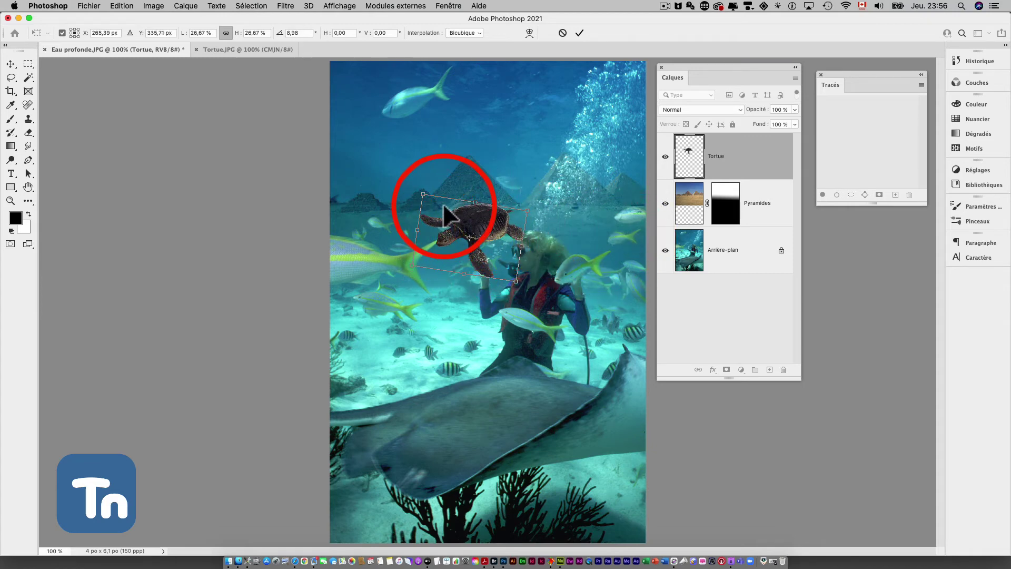
Commit the transform and zoom in on the turtle and the diver's hand.
key("Return")
key("a")
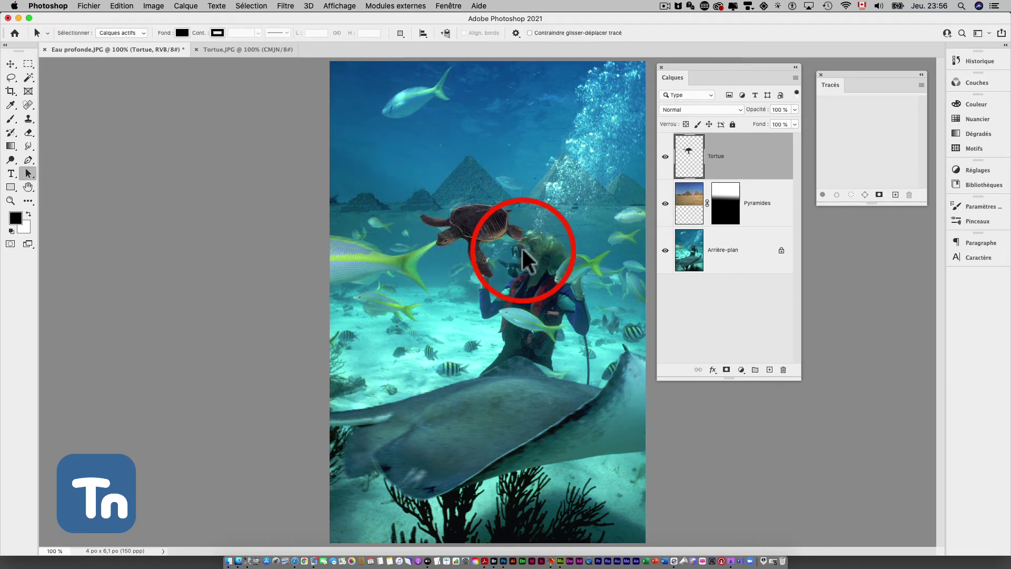
key("super")
key("super+plus")
key("super+plus")
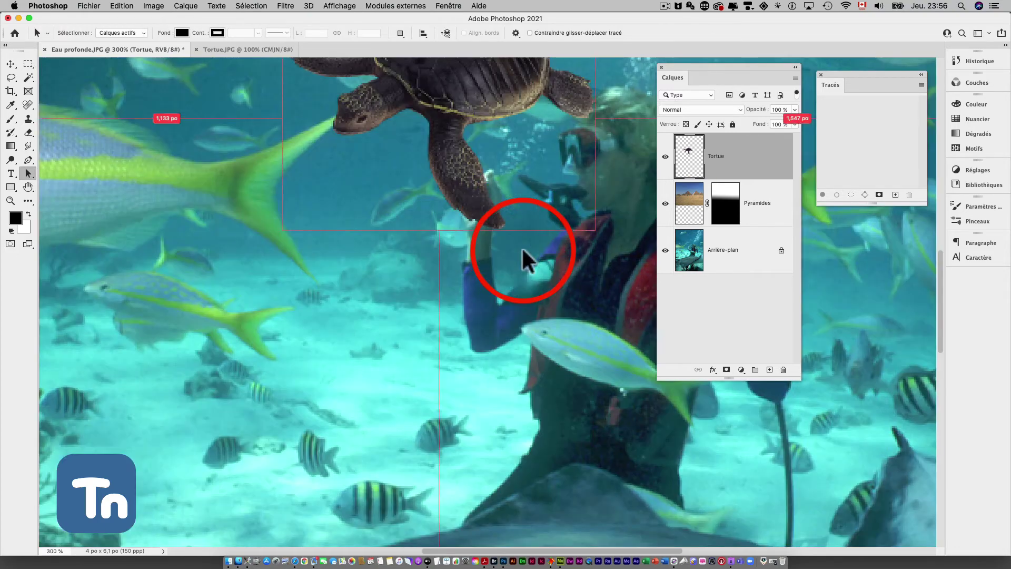
left_click_drag(492, 176, 416, 297)
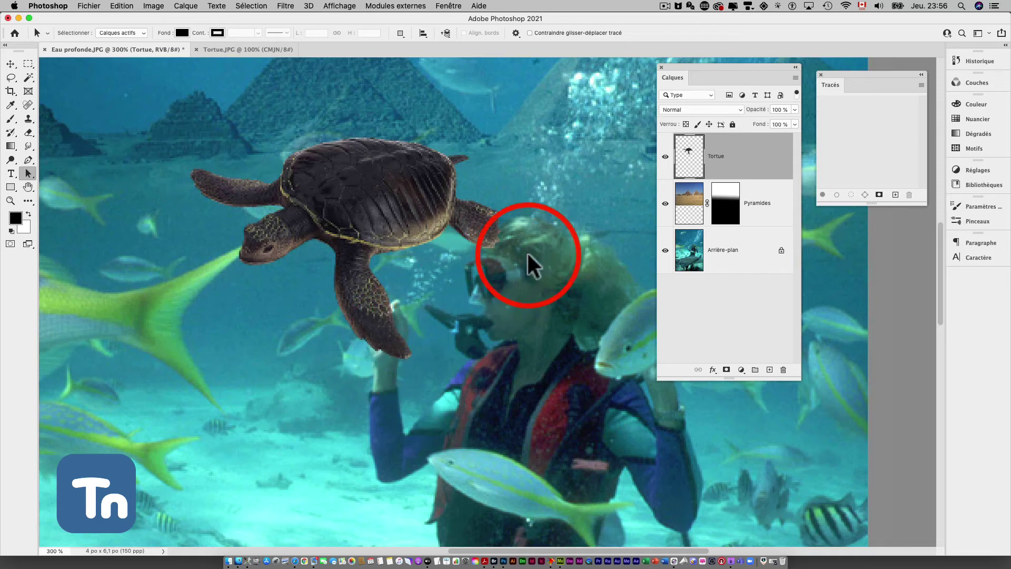
Add a layer mask to Tortue and paint black over the flippers where the fingers overlap.
left_click(726, 369)
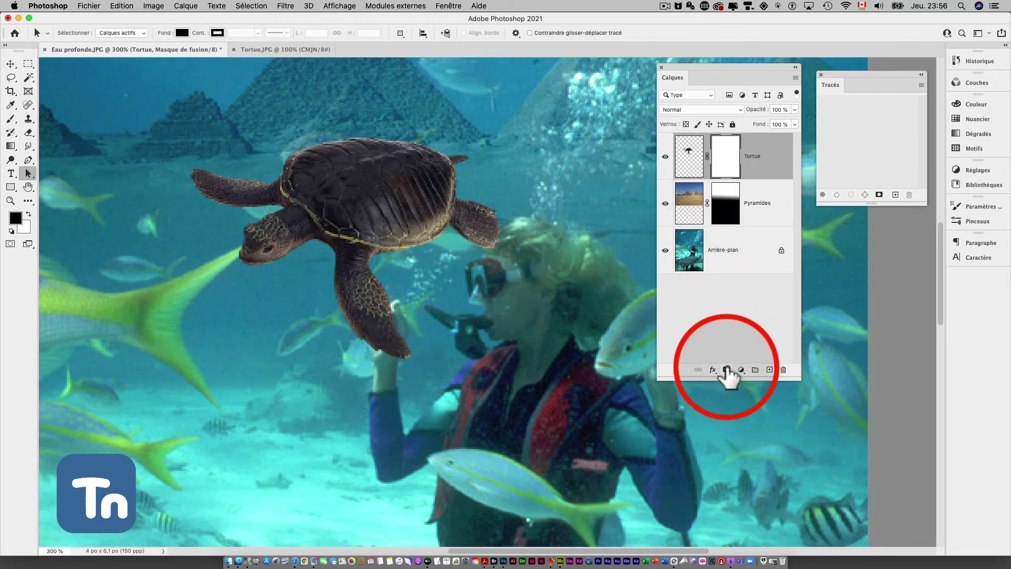
left_click(11, 118)
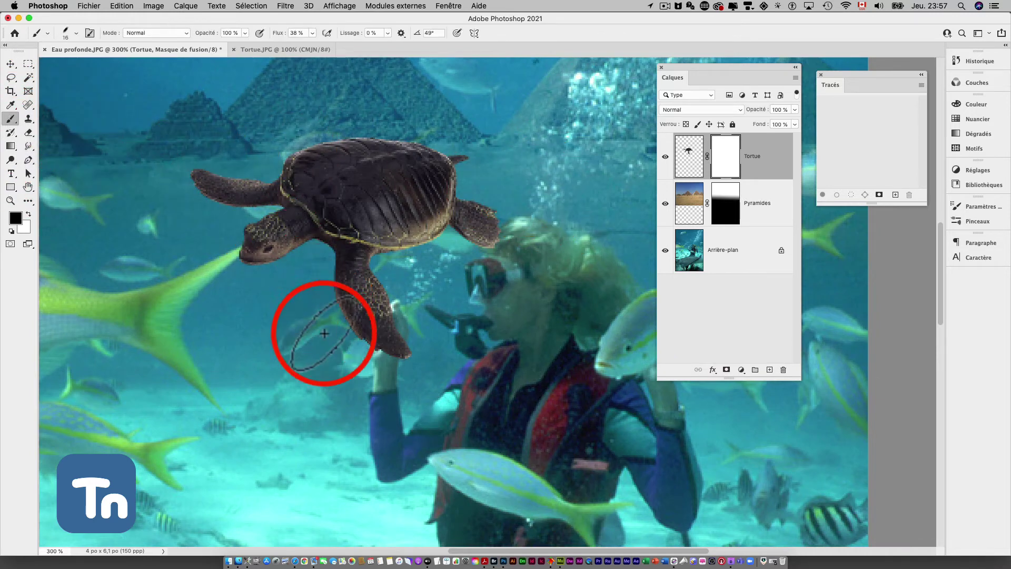
mouse_move(401, 354)
left_mouse_down()
mouse_move(397, 338)
mouse_move(377, 343)
left_mouse_up()
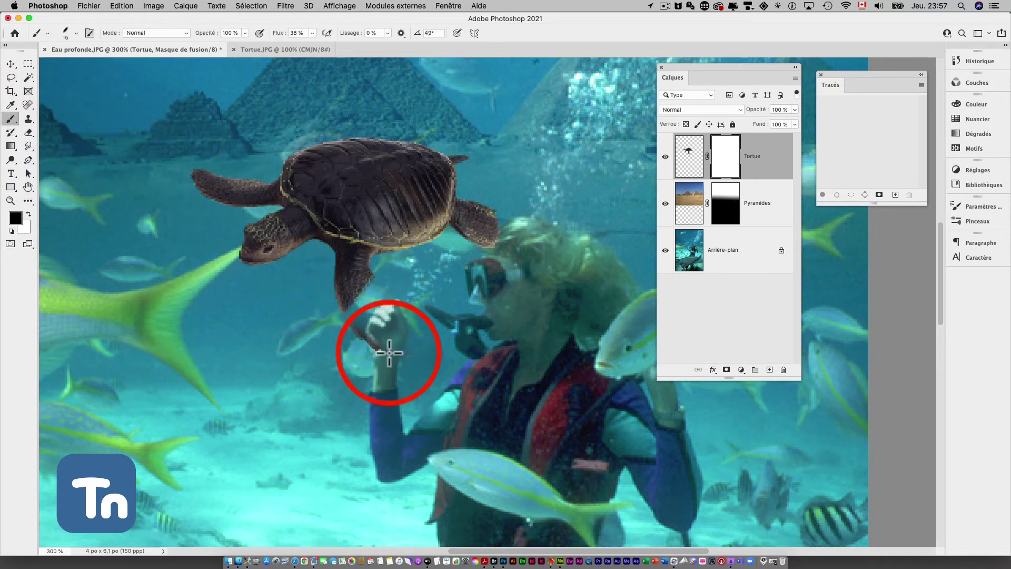
mouse_move(478, 247)
left_mouse_down()
mouse_move(469, 225)
mouse_move(495, 213)
mouse_move(474, 214)
mouse_move(479, 233)
mouse_move(474, 219)
left_mouse_up()
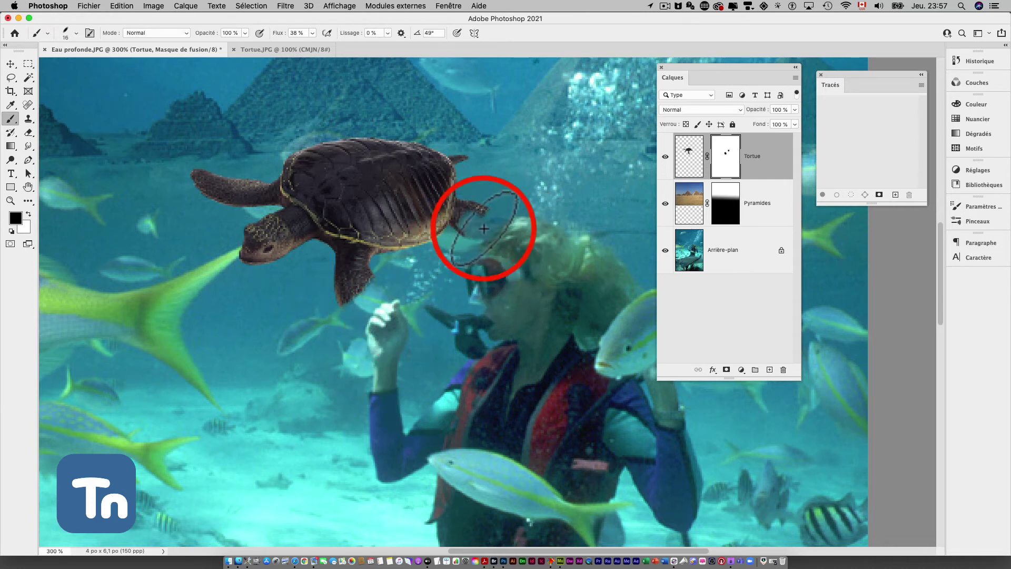
With a 12 px brush, paint white on the mask to restore the turtle's flipper edges.
left_click(28, 212)
right_click(378, 298)
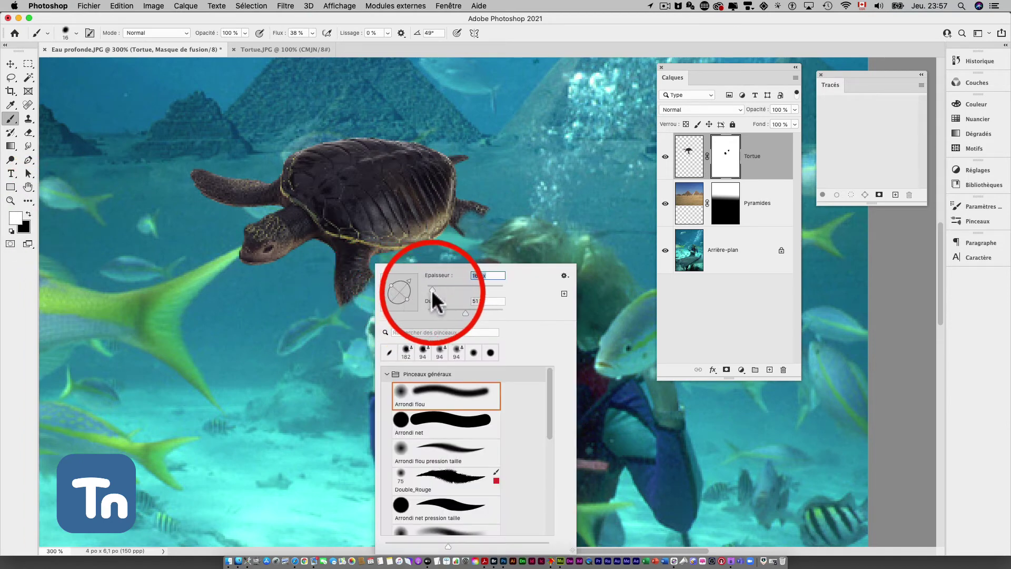
left_click_drag(432, 289, 430, 289)
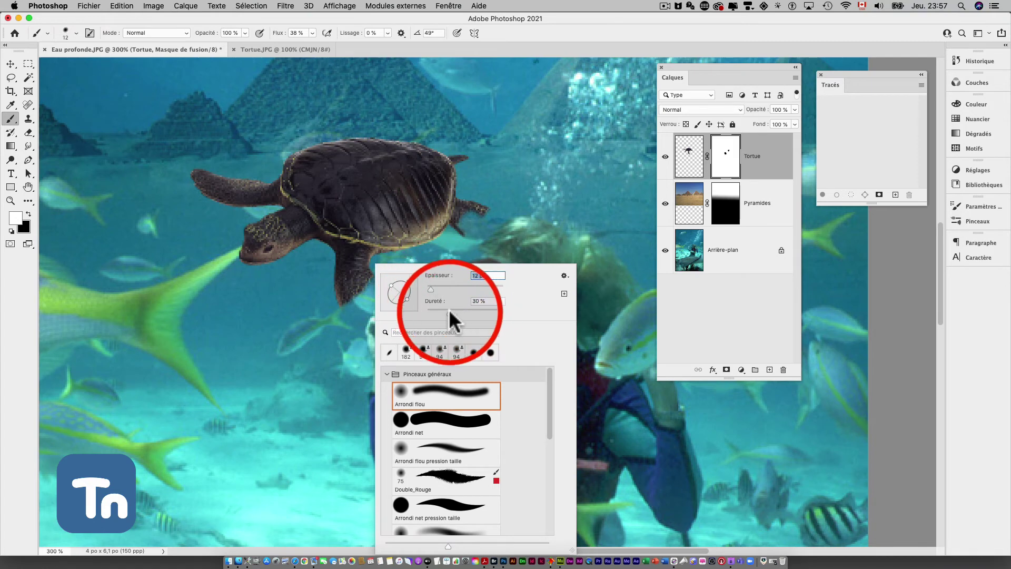
left_click(354, 327)
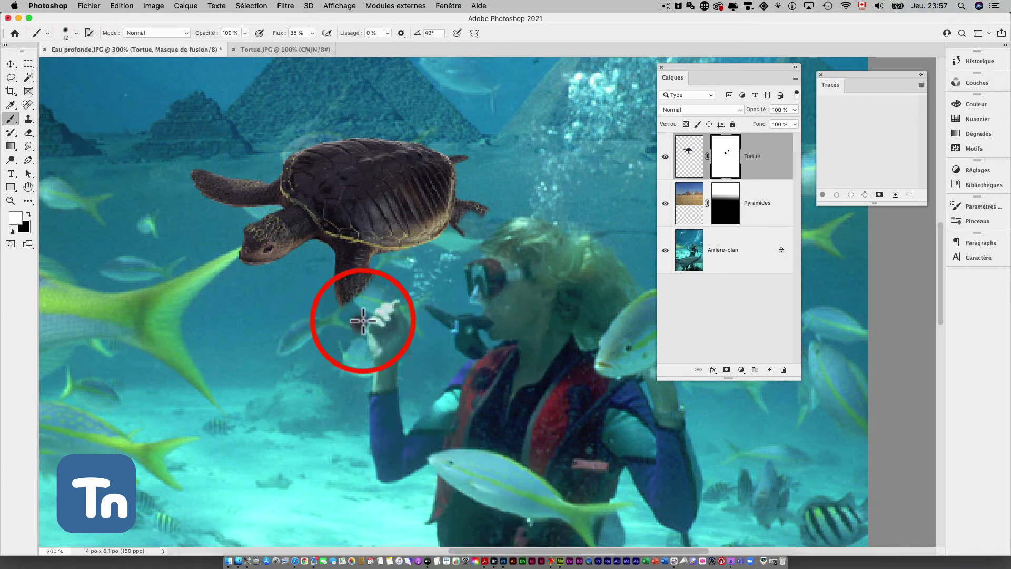
mouse_move(364, 316)
left_mouse_down()
mouse_move(352, 307)
mouse_move(361, 275)
mouse_move(367, 308)
mouse_move(354, 323)
mouse_move(354, 354)
mouse_move(354, 286)
mouse_move(331, 300)
mouse_move(360, 301)
left_mouse_up()
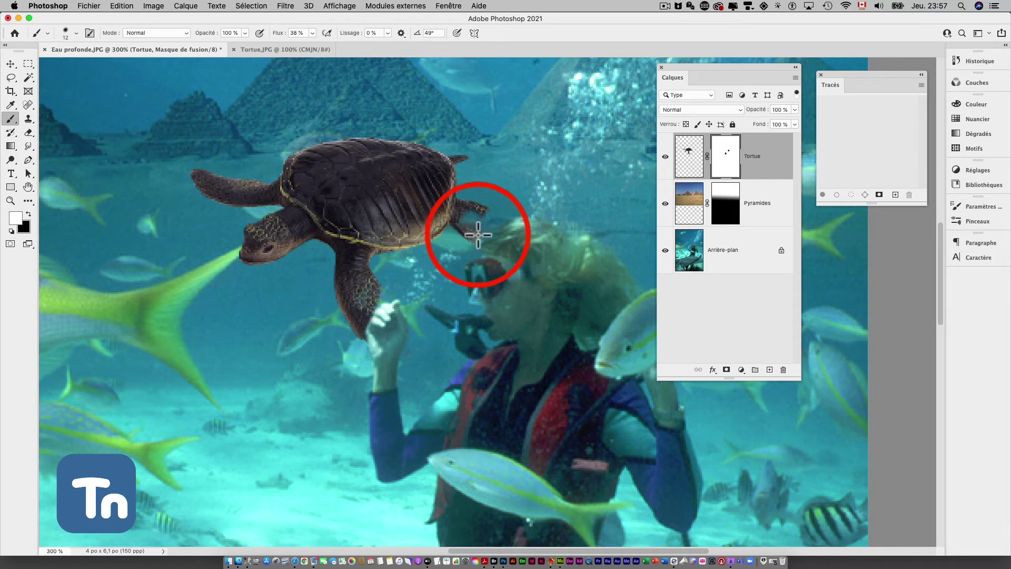
mouse_move(485, 238)
left_mouse_down()
mouse_move(495, 226)
mouse_move(469, 210)
mouse_move(499, 215)
mouse_move(462, 215)
mouse_move(483, 226)
mouse_move(361, 282)
mouse_move(361, 298)
mouse_move(407, 288)
left_mouse_up()
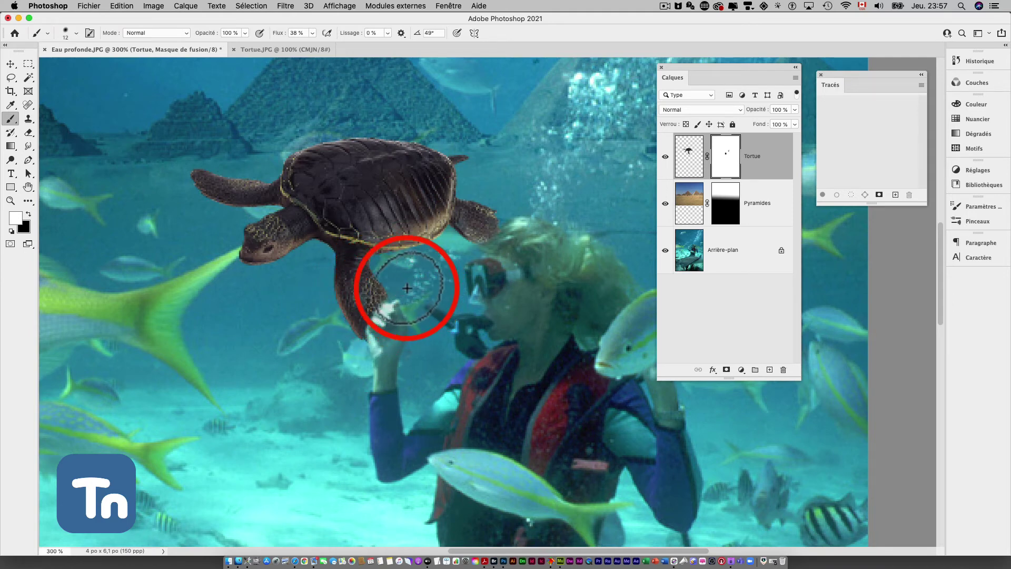
Nudge the turtle slightly right and down, then mask the flipper over the hand and head.
left_click(10, 63)
left_click_drag(350, 194, 361, 203)
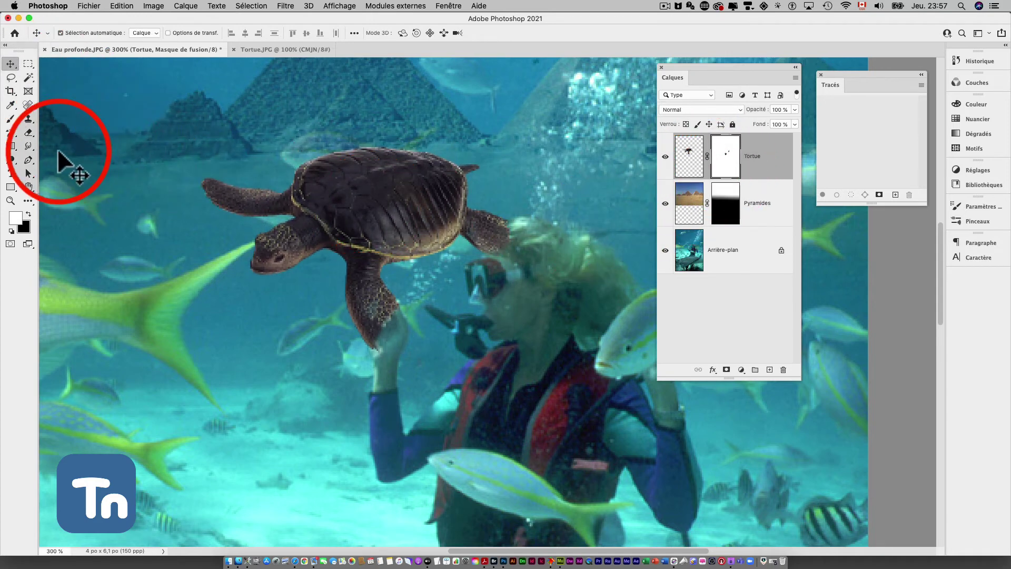
left_click(29, 213)
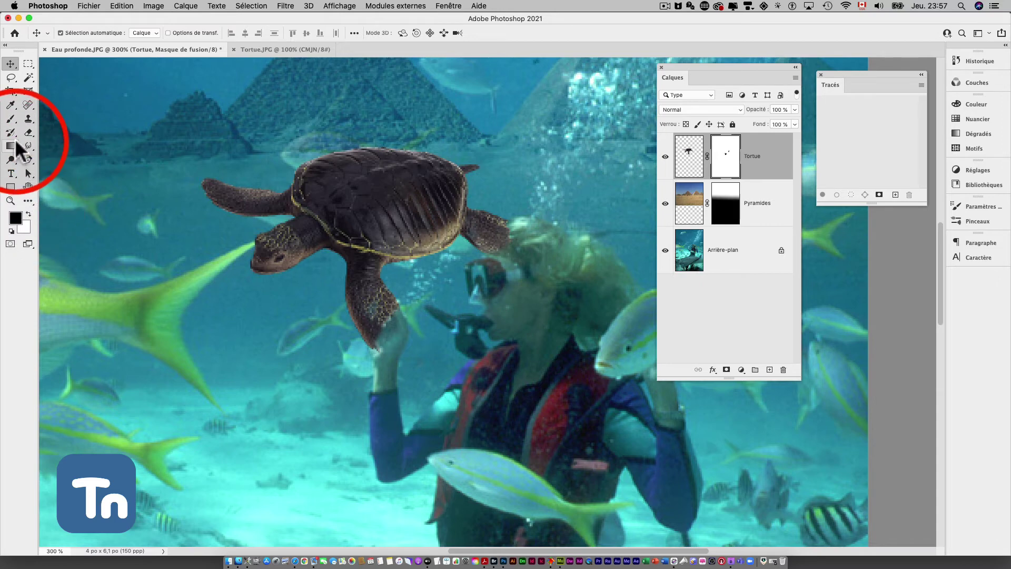
left_click(11, 119)
left_click(11, 119)
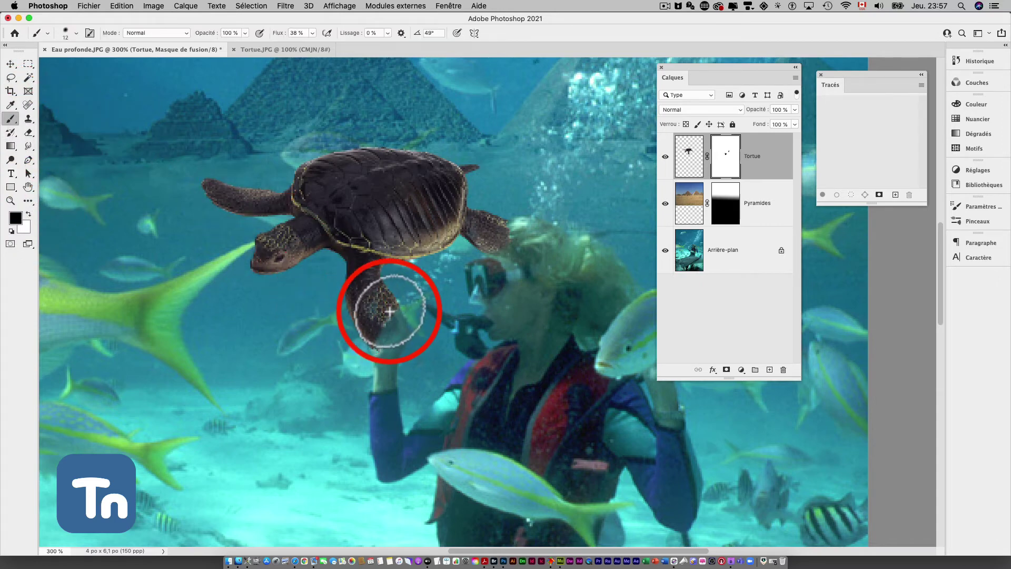
mouse_move(389, 313)
left_mouse_down()
mouse_move(368, 316)
mouse_move(379, 350)
mouse_move(372, 319)
left_mouse_up()
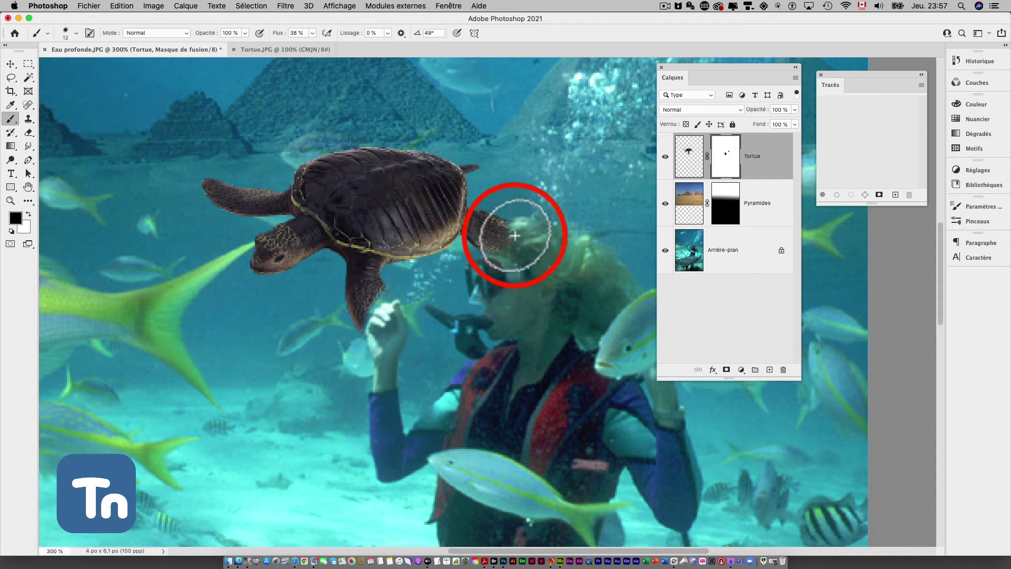
left_click_drag(509, 227, 521, 225)
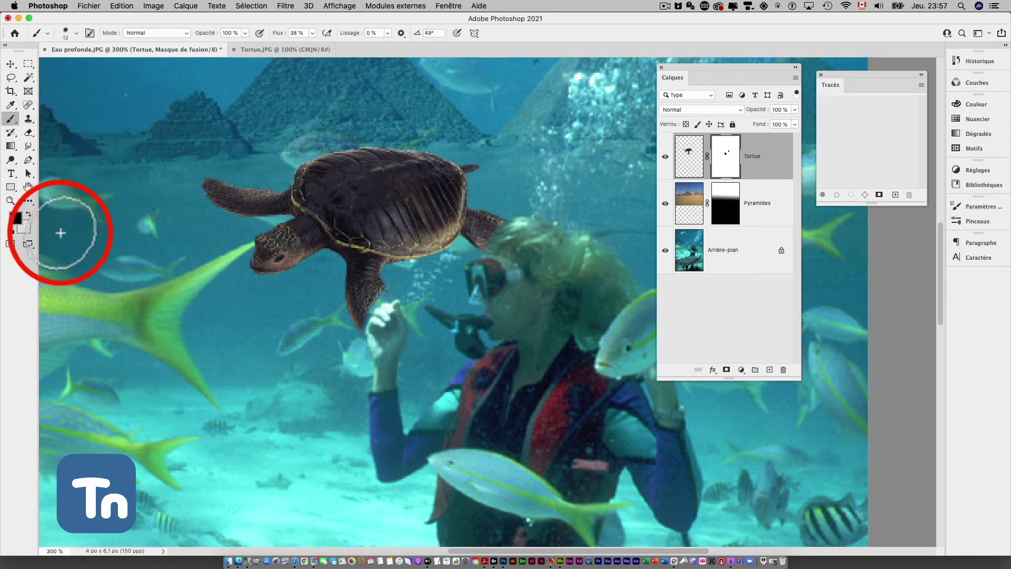
Restore the flipper edge around the fingers, then target the Tortue pixels instead of the mask.
left_click(28, 214)
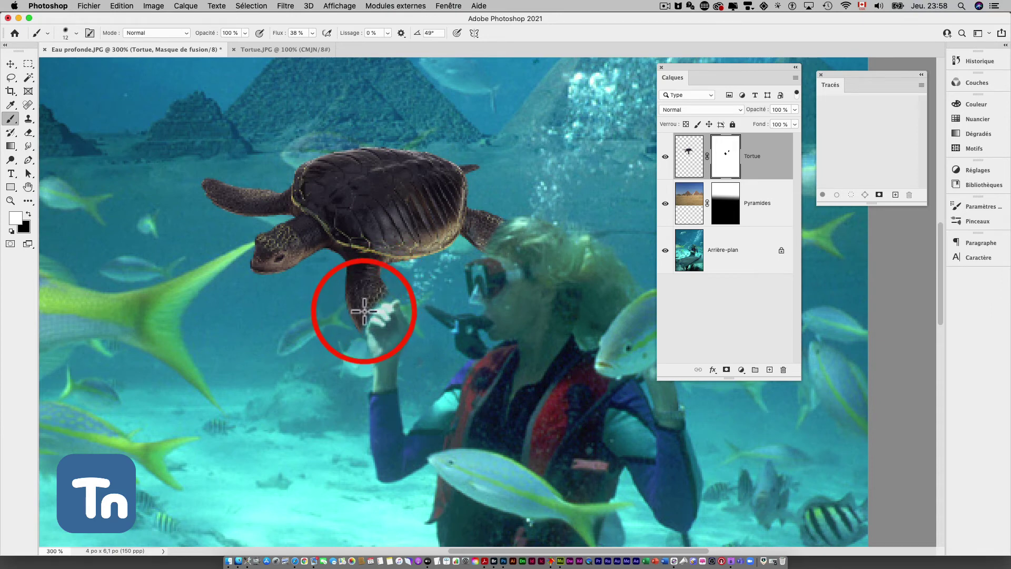
mouse_move(405, 293)
left_mouse_down()
mouse_move(408, 369)
mouse_move(403, 356)
mouse_move(416, 340)
mouse_move(404, 369)
mouse_move(420, 339)
left_mouse_up()
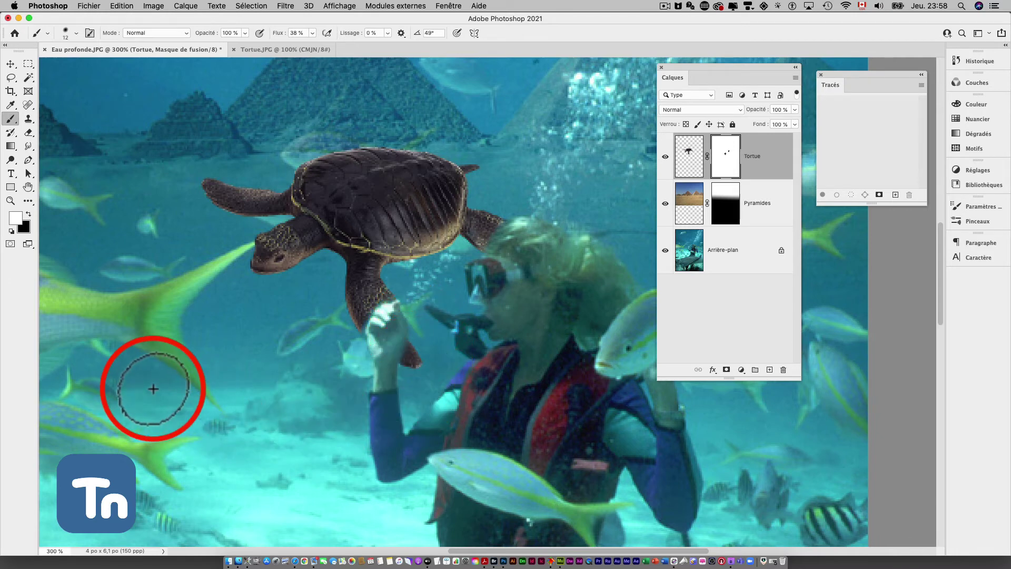
left_click(683, 161)
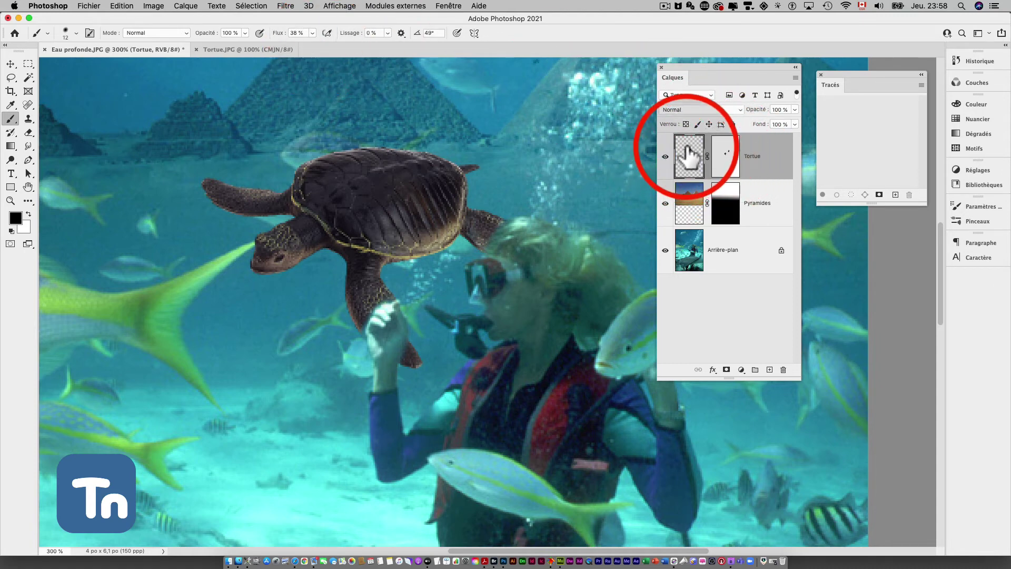
Apply a Flou gaussien with a 0.3-pixel radius to the Tortue layer.
left_click(285, 6)
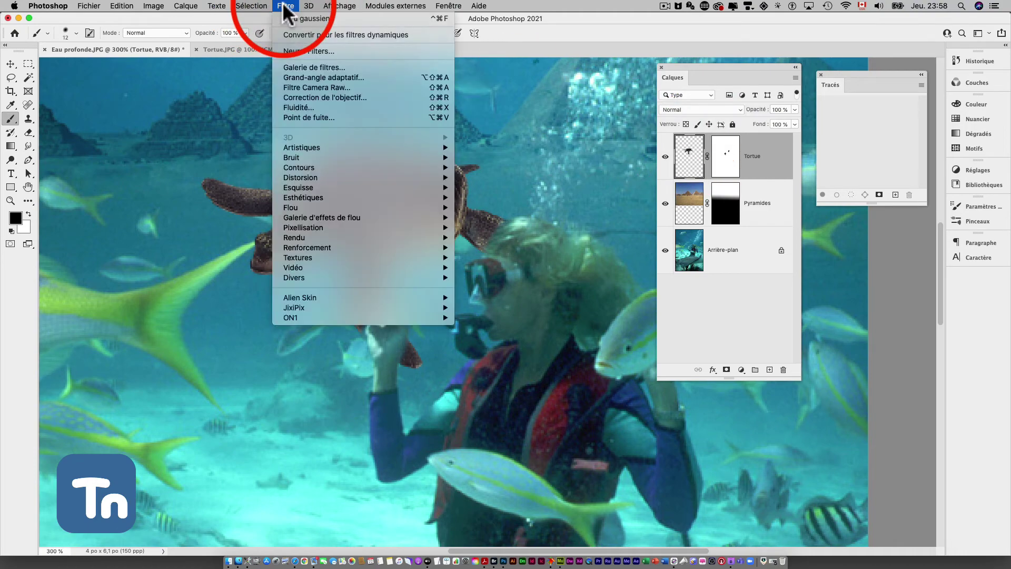
mouse_move(291, 207)
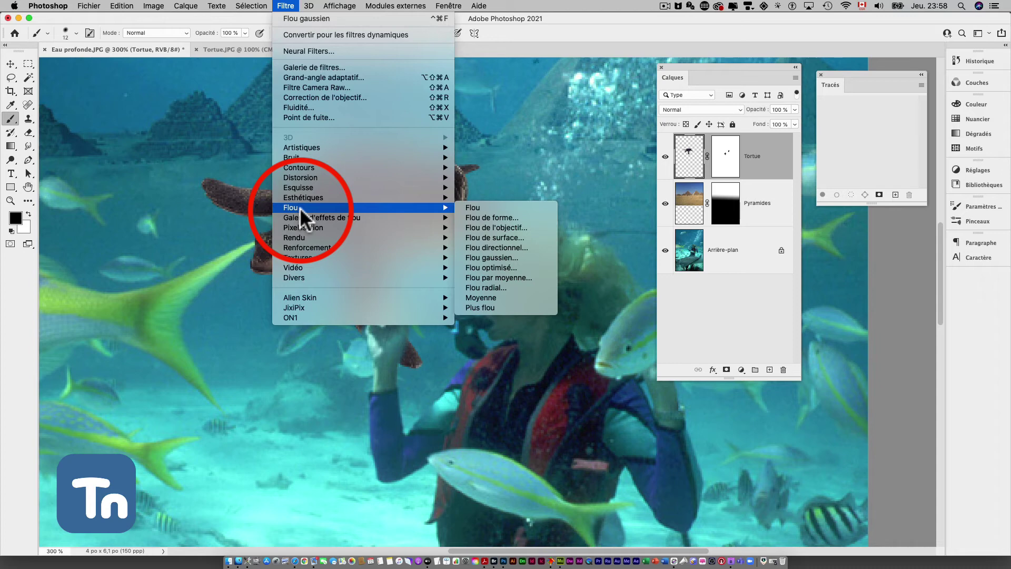
left_click(489, 257)
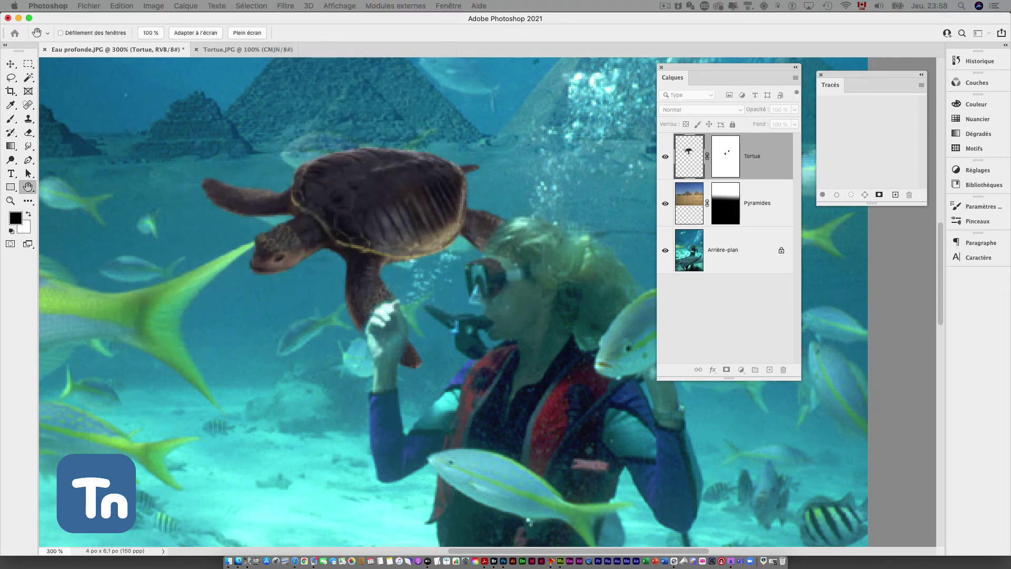
left_click_drag(311, 178, 236, 296)
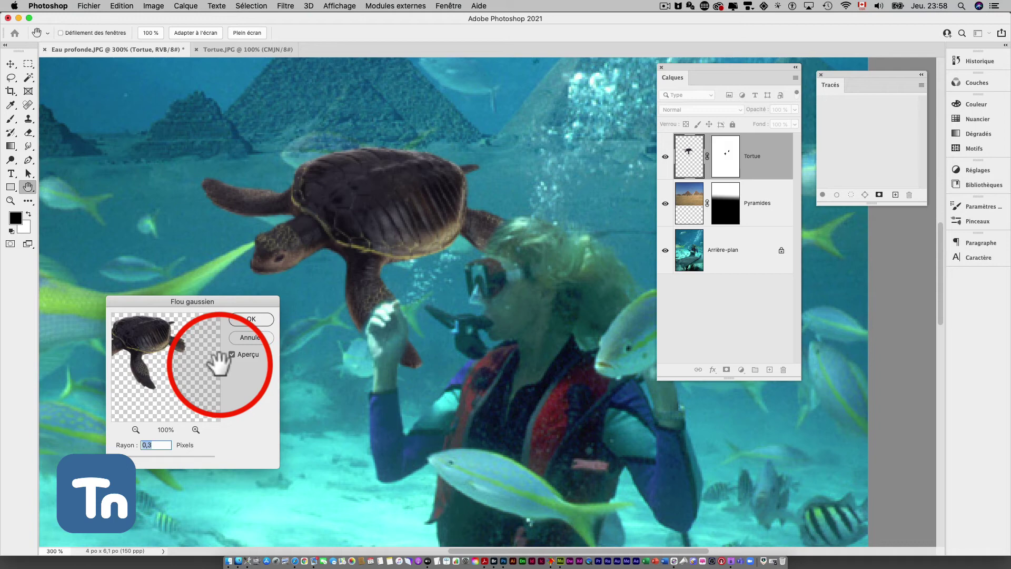
left_click(251, 319)
key("b")
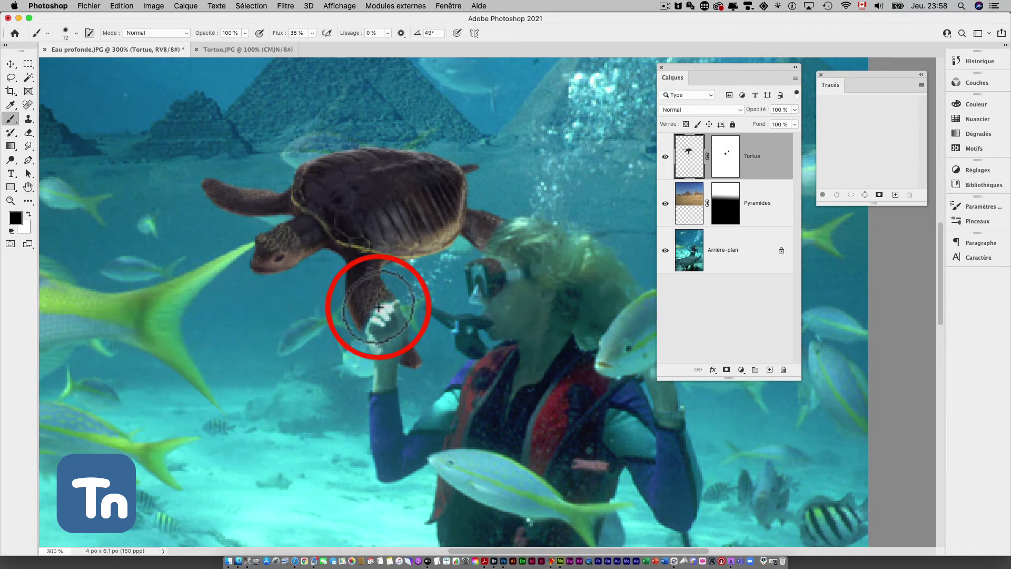
left_click(154, 6)
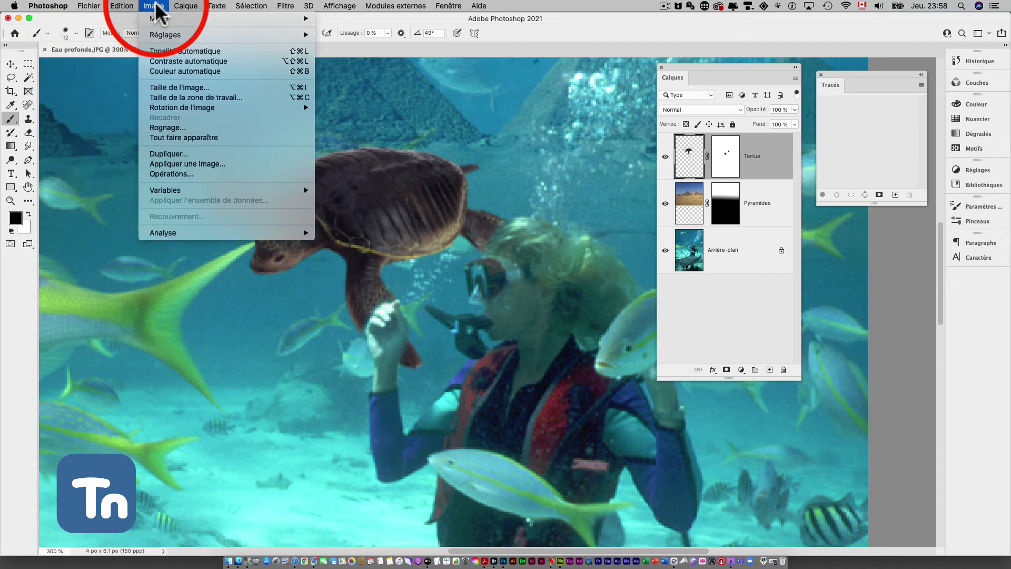
mouse_move(221, 35)
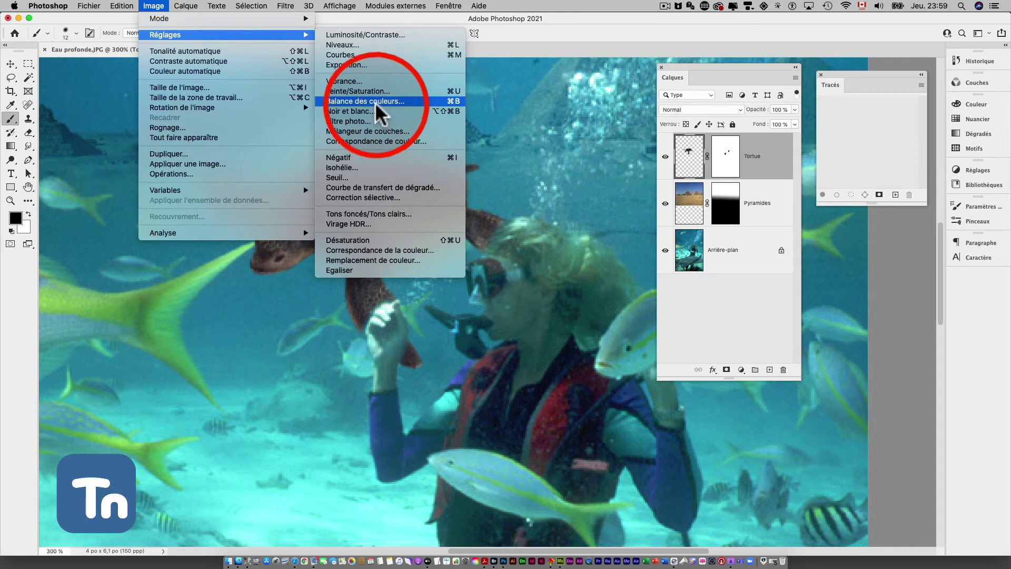
left_click(572, 18)
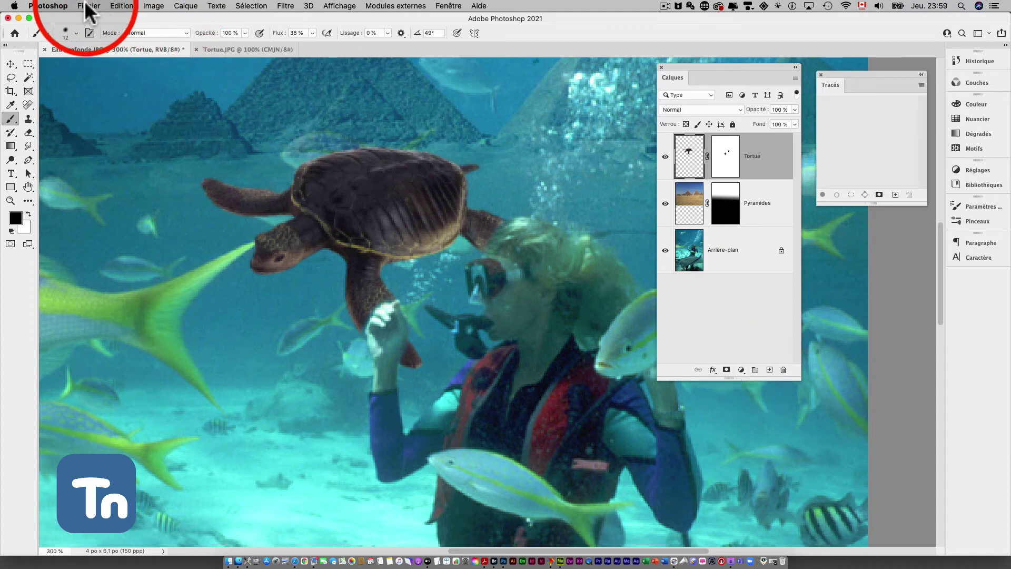
Enable 'Afficher les info-bulles' in the Outils preferences and go back to the Brush tool.
left_click(62, 5)
mouse_move(57, 38)
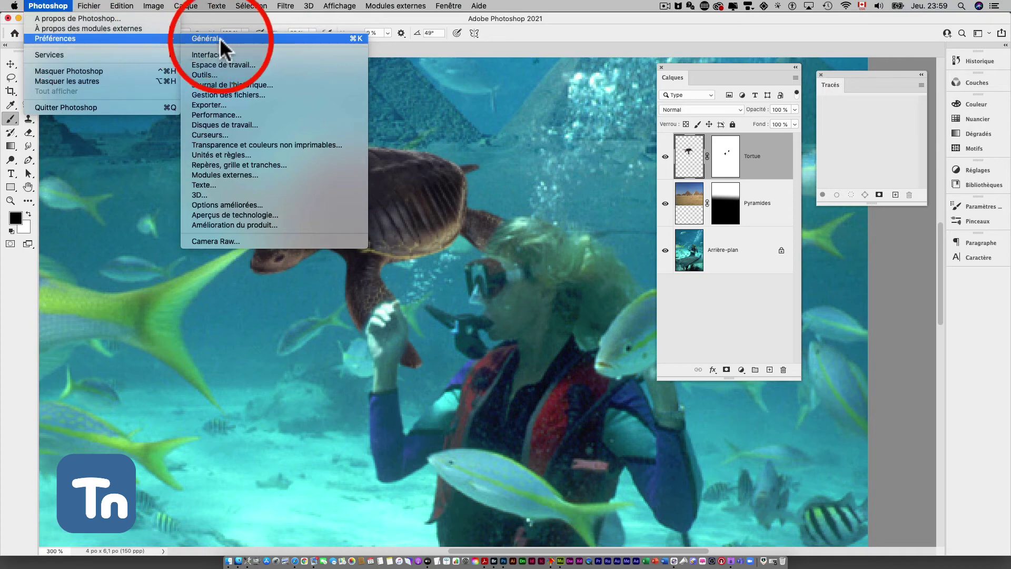
left_click(283, 111)
key("i")
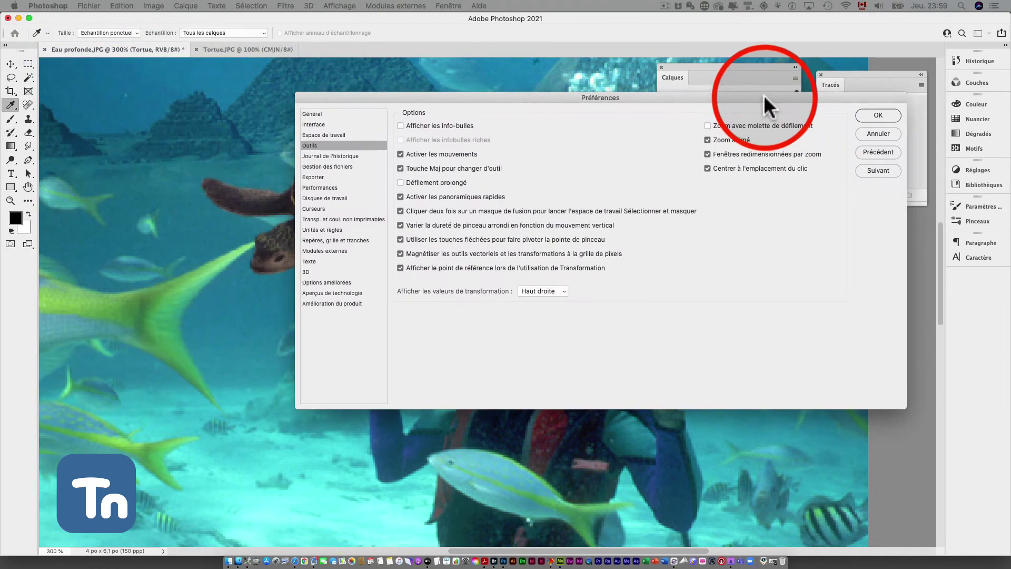
left_click_drag(763, 96, 666, 121)
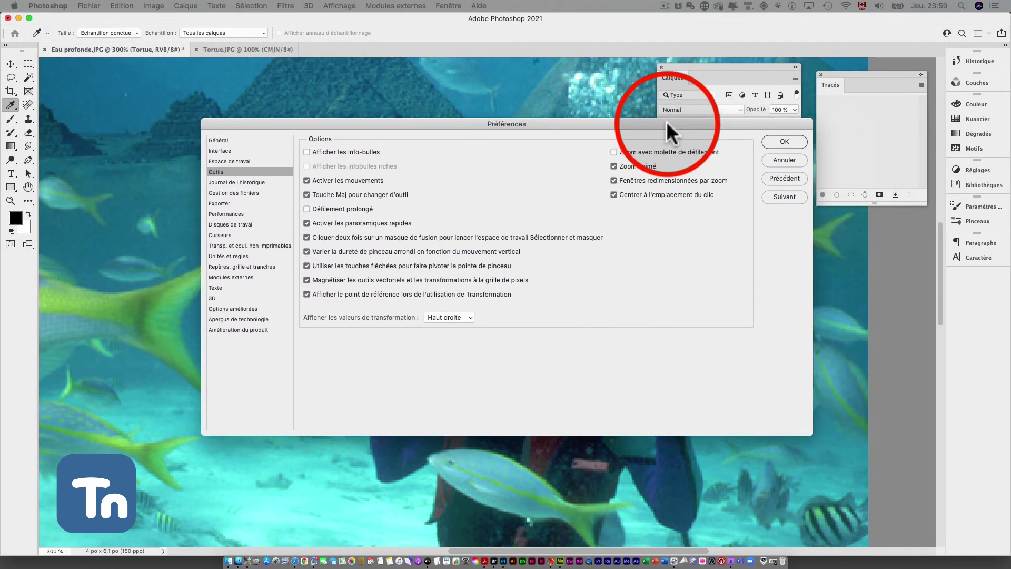
left_click(346, 152)
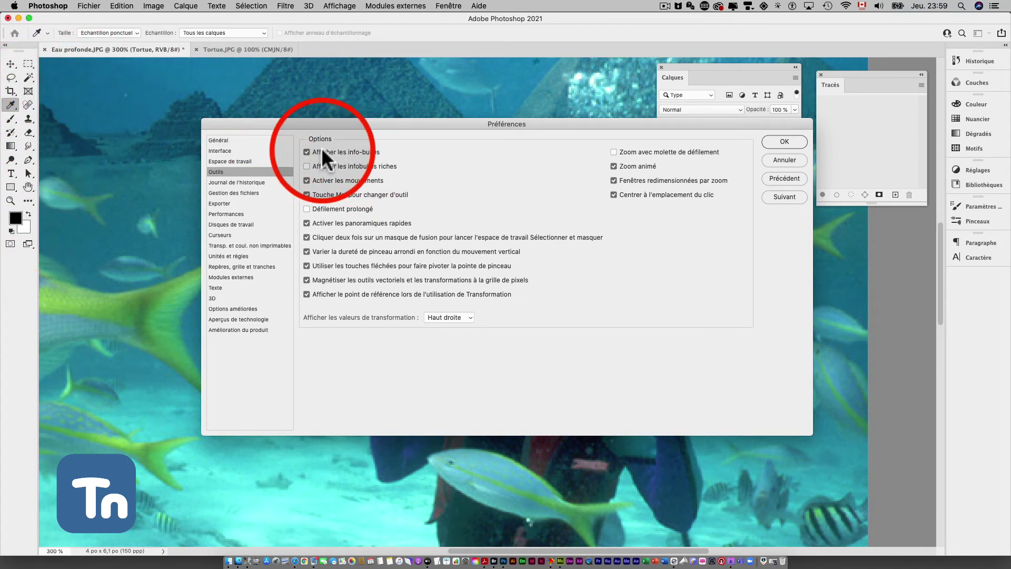
left_click(774, 141)
key("b")
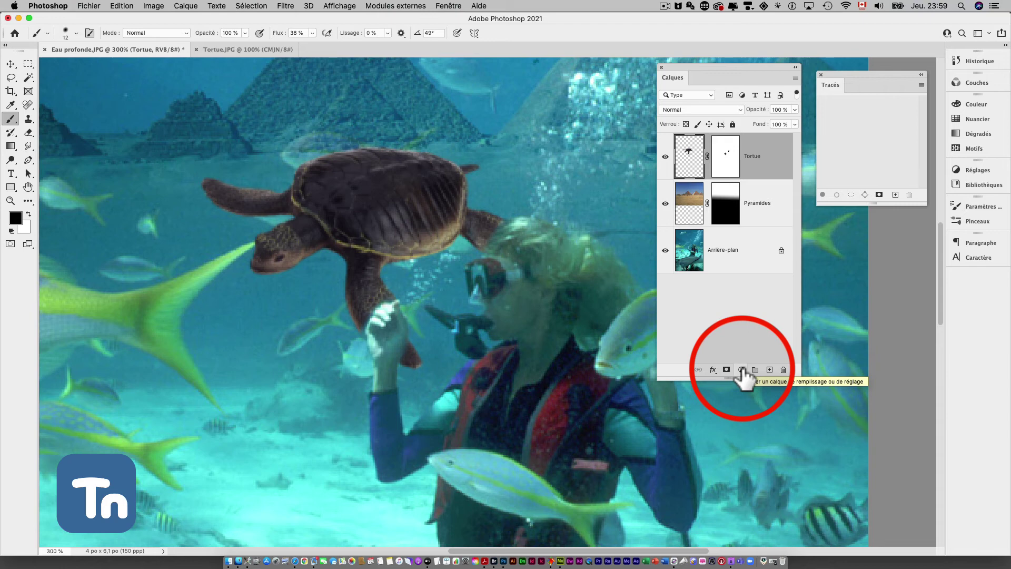
Add a Balance des couleurs adjustment layer with Cyan/Rouge -83 and Magenta/Vert +9.
left_click(741, 369)
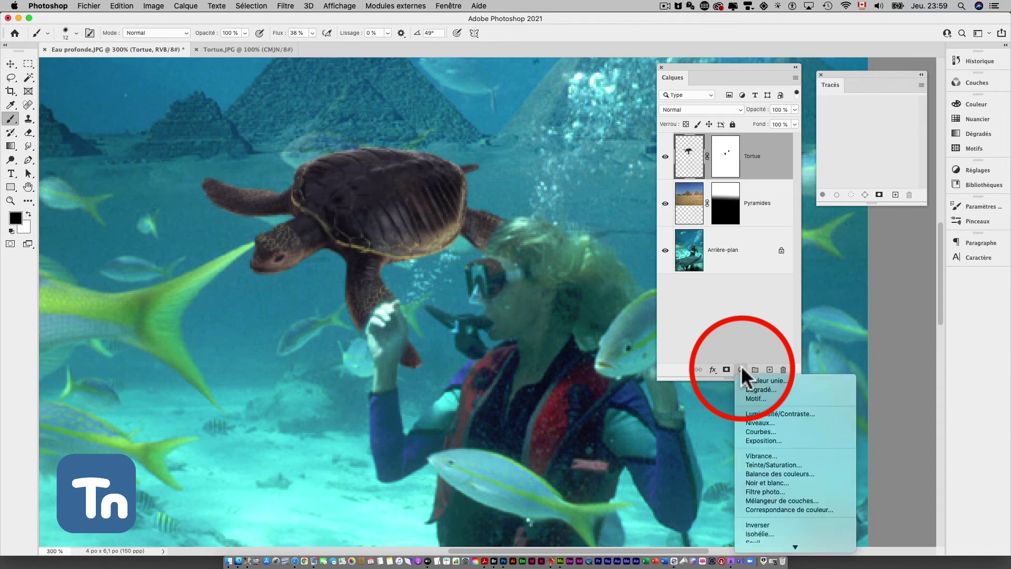
left_click(781, 472)
key("x")
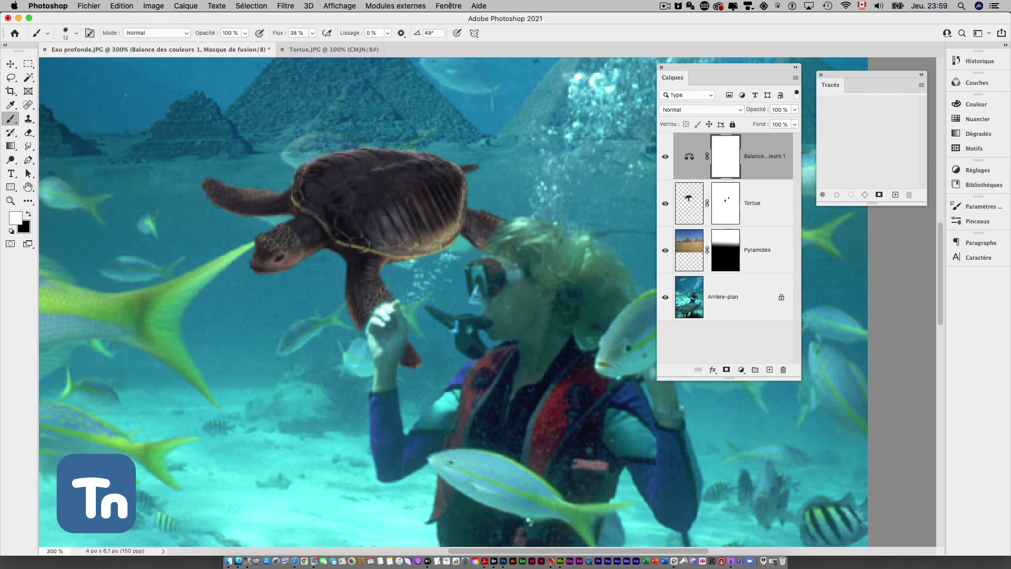
mouse_move(271, 113)
left_mouse_down()
mouse_move(226, 158)
mouse_move(532, 131)
mouse_move(146, 179)
mouse_move(147, 235)
left_mouse_up()
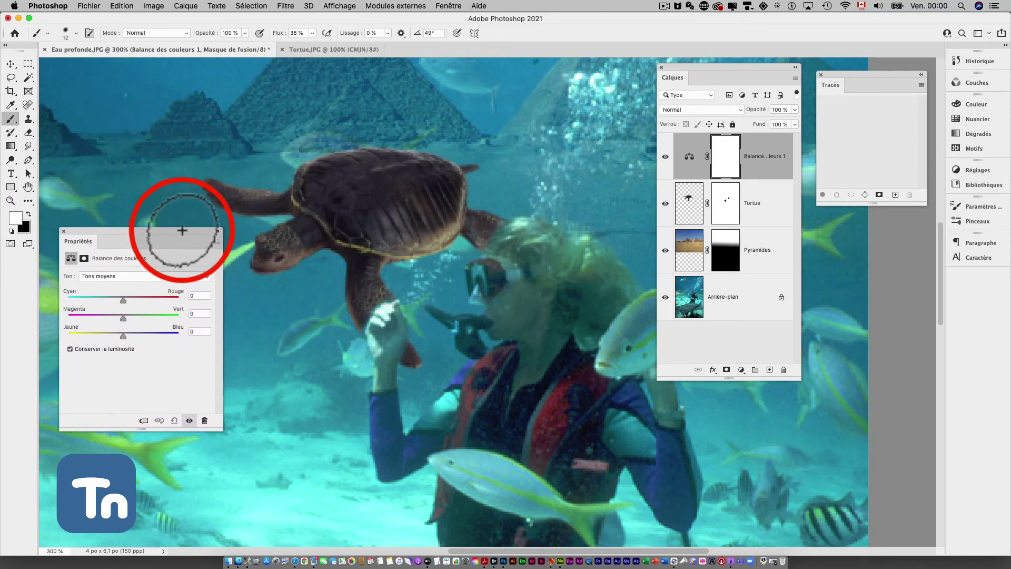
left_click_drag(123, 298, 88, 298)
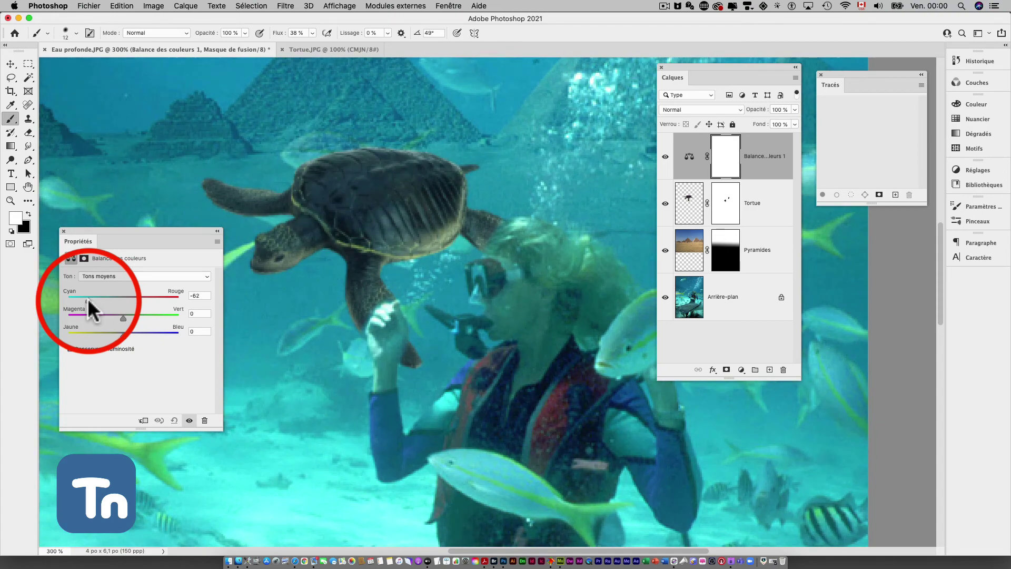
left_click_drag(88, 298, 87, 298)
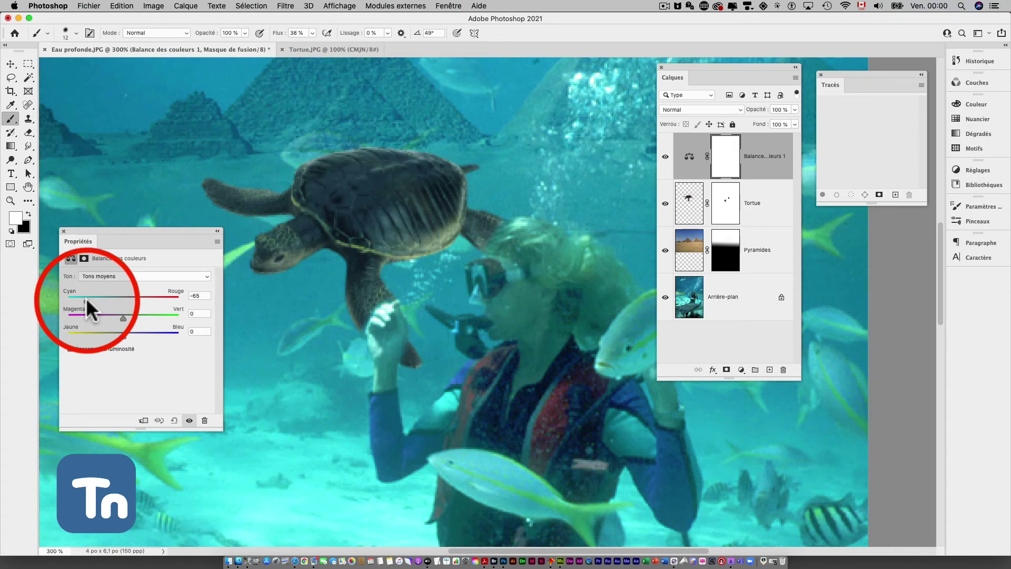
mouse_move(86, 298)
left_mouse_down()
mouse_move(76, 299)
mouse_move(128, 316)
left_mouse_up()
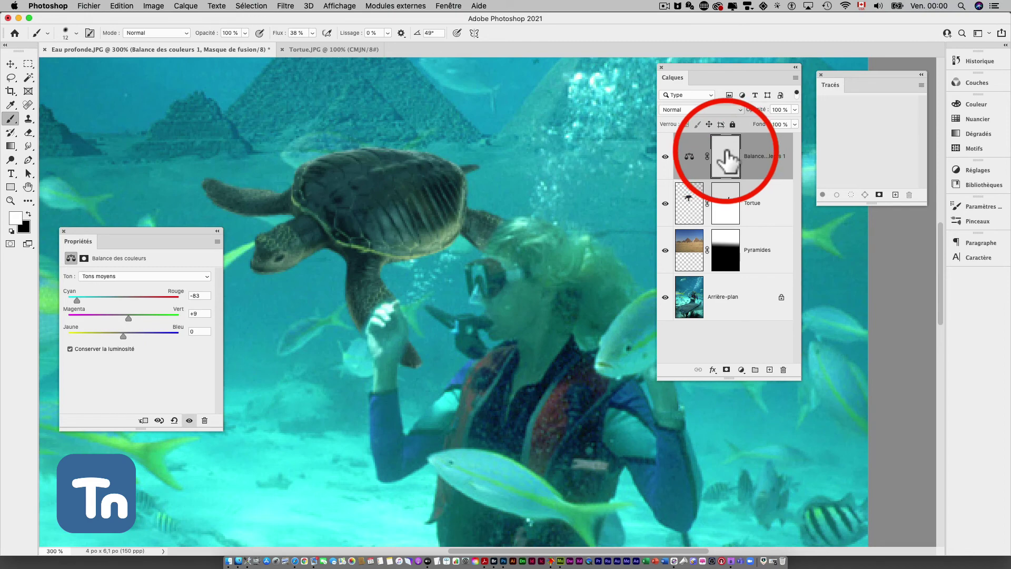
mouse_move(727, 158)
left_mouse_down()
mouse_move(695, 175)
mouse_move(701, 189)
left_mouse_up()
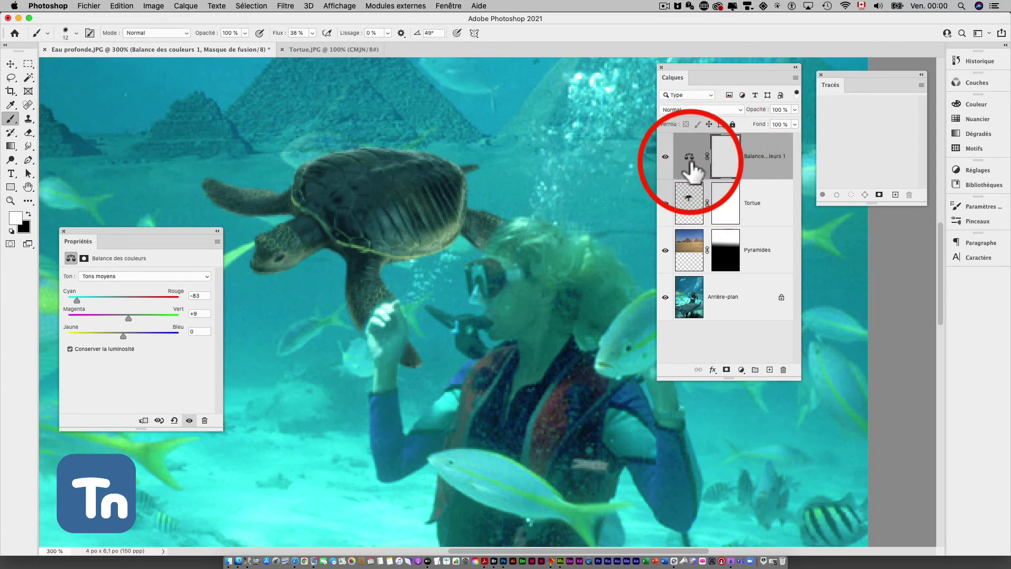
Clip the Balance des couleurs layer to Tortue and view the image at actual size.
left_click(185, 6)
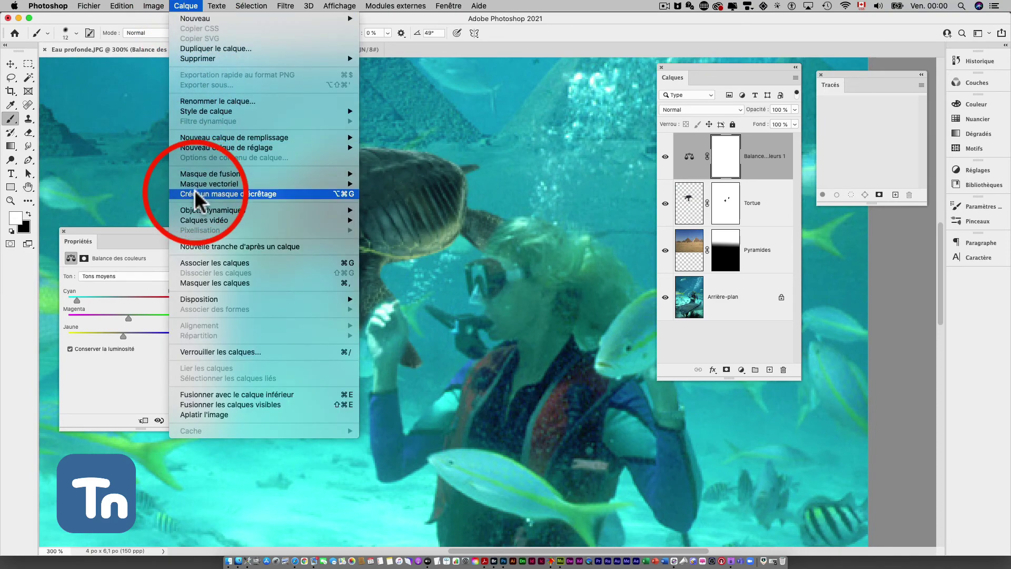
left_click(704, 177)
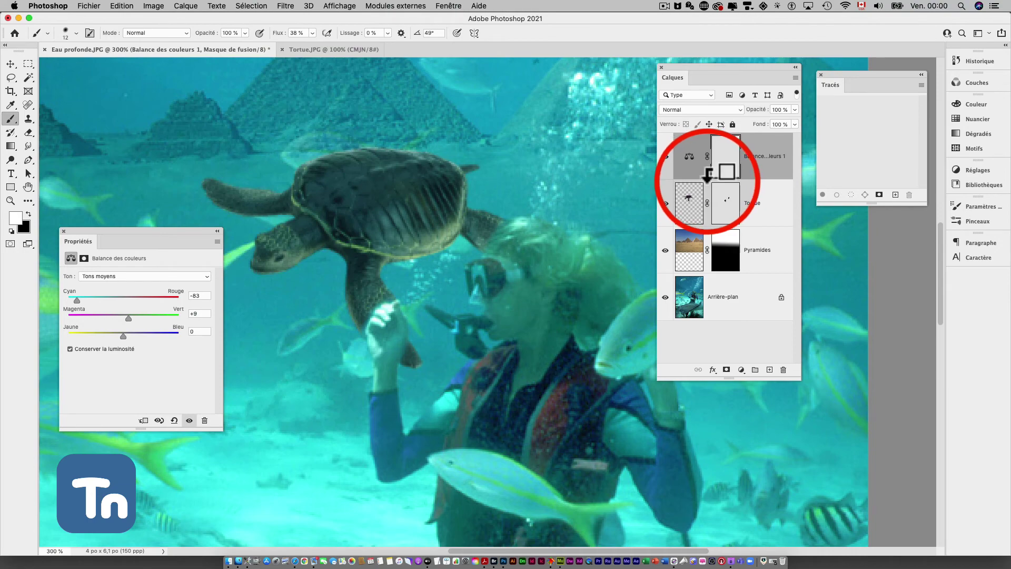
left_click(709, 172, "alt")
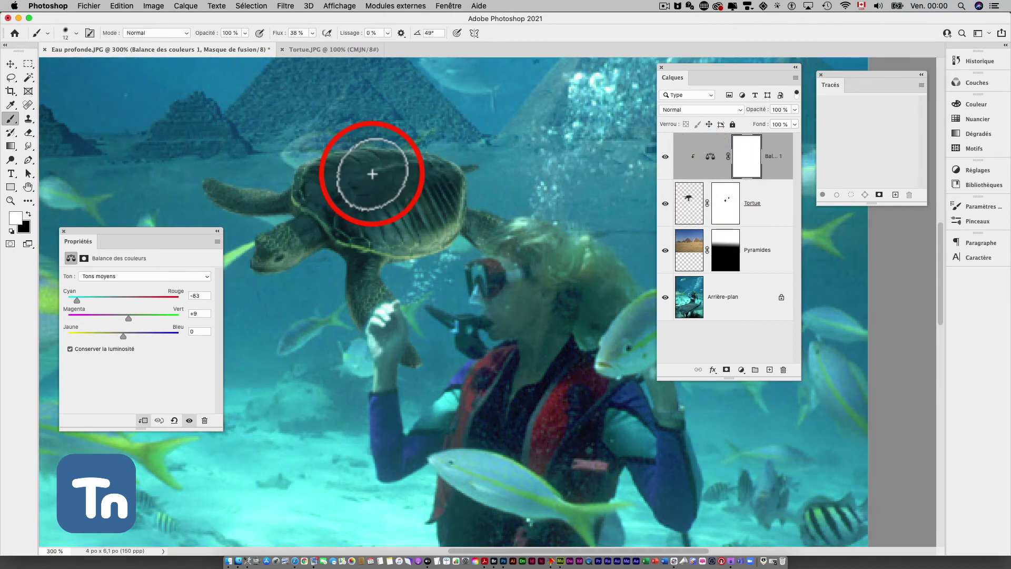
key("super+minus")
key("super+minus")
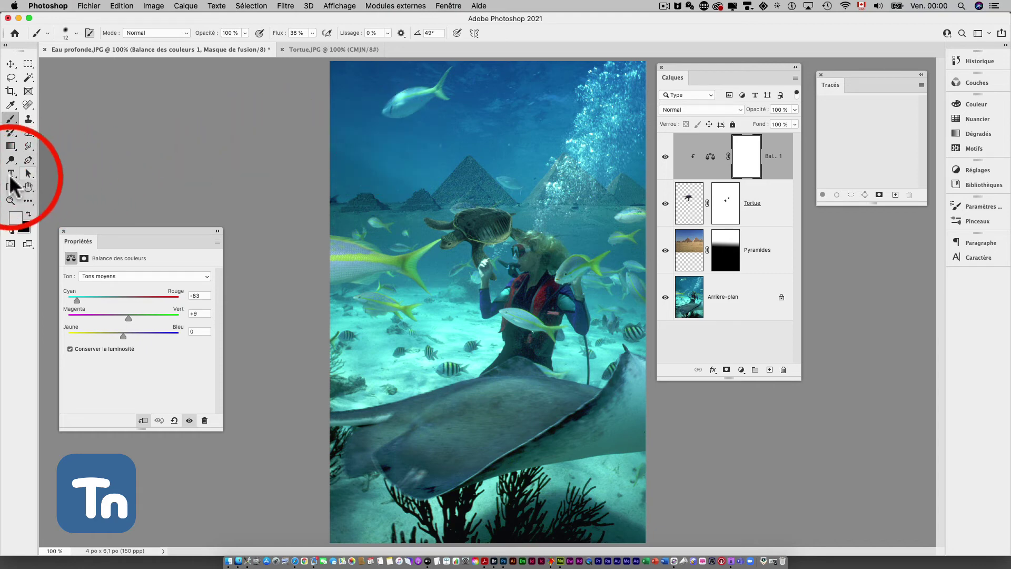
Set the Type tool to the Marker Felt font at 60 pt.
left_click(11, 174)
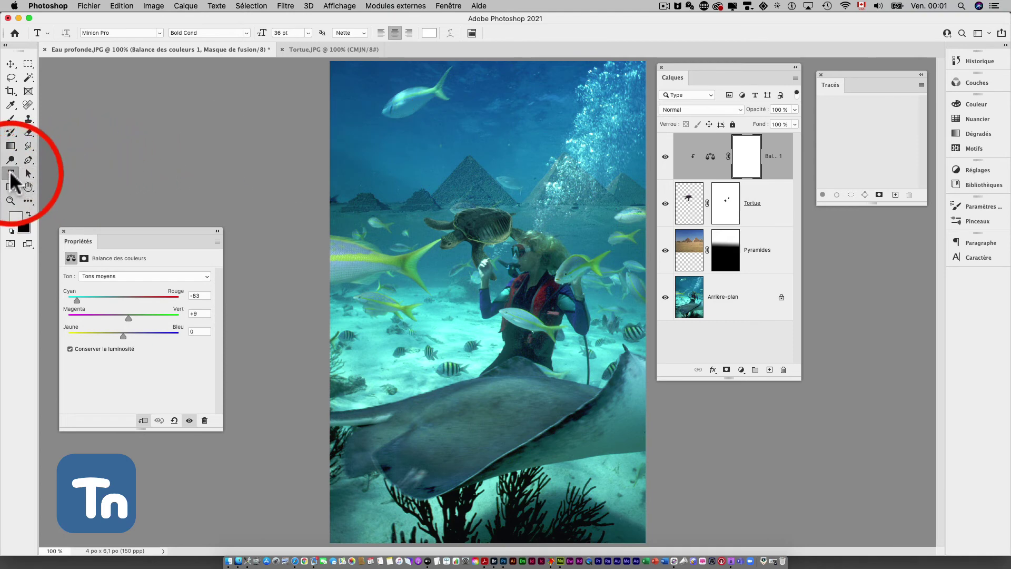
left_click(308, 32)
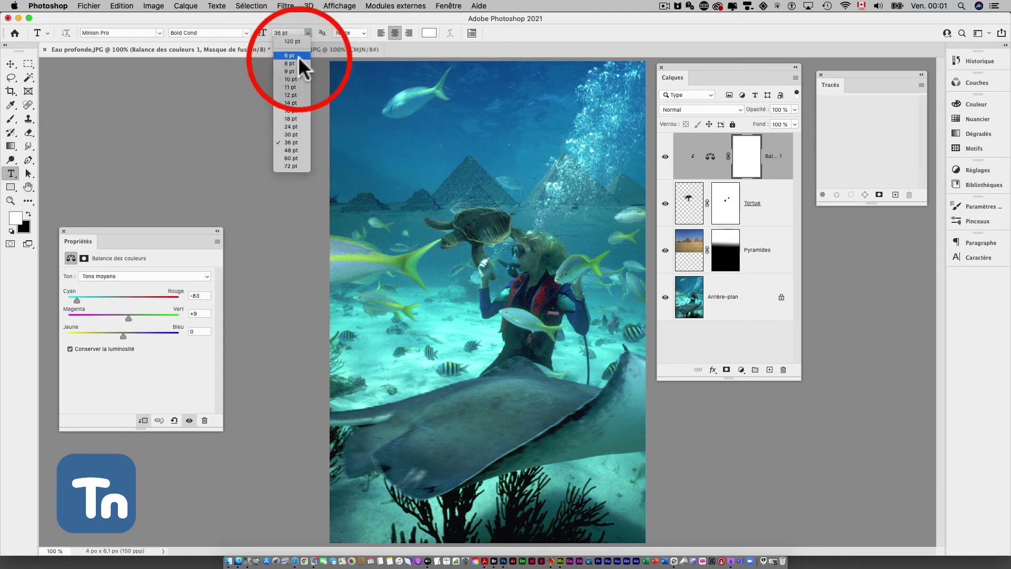
left_click(295, 158)
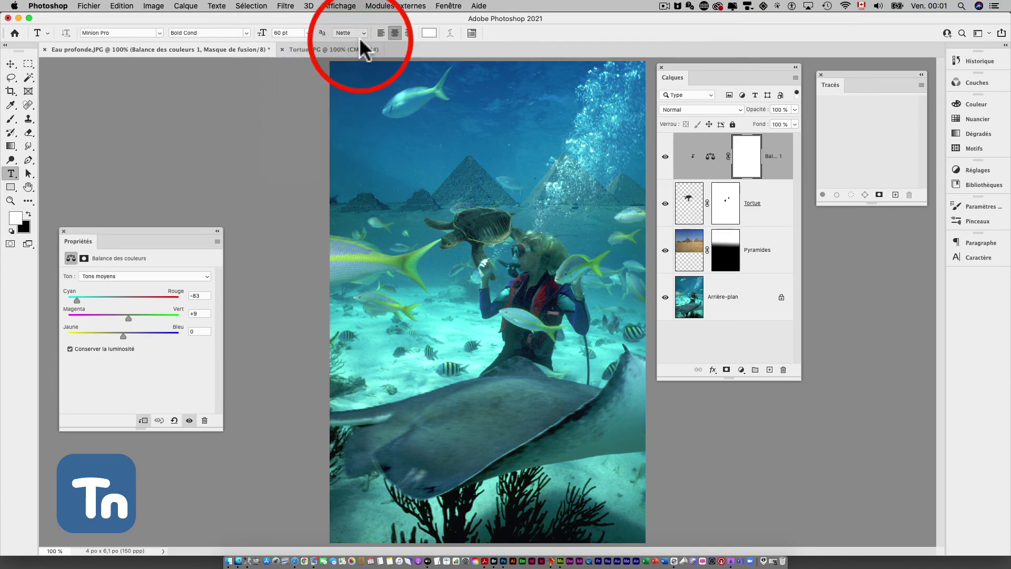
left_click(158, 32)
type("Charlemagne Std")
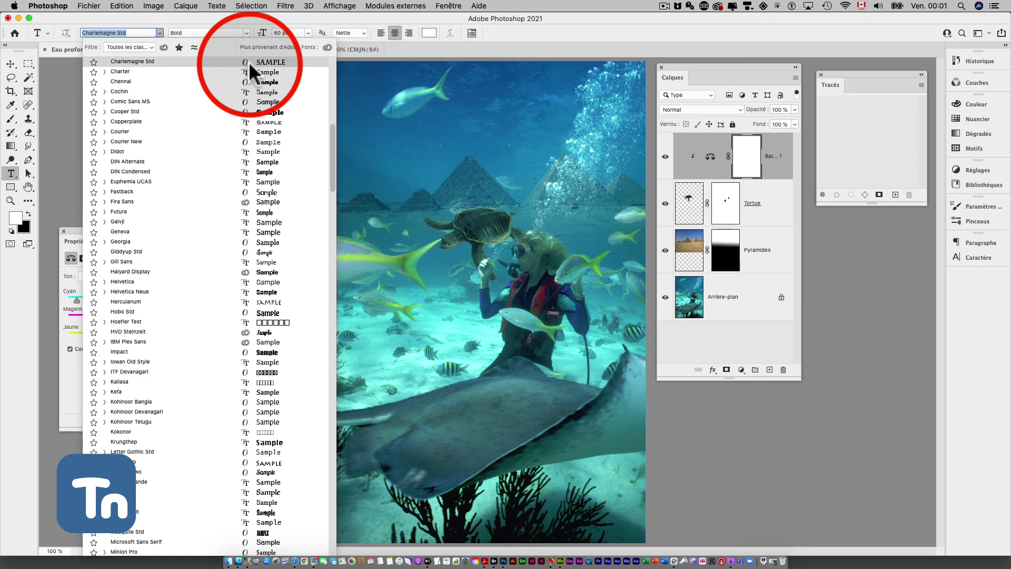
key("Down")
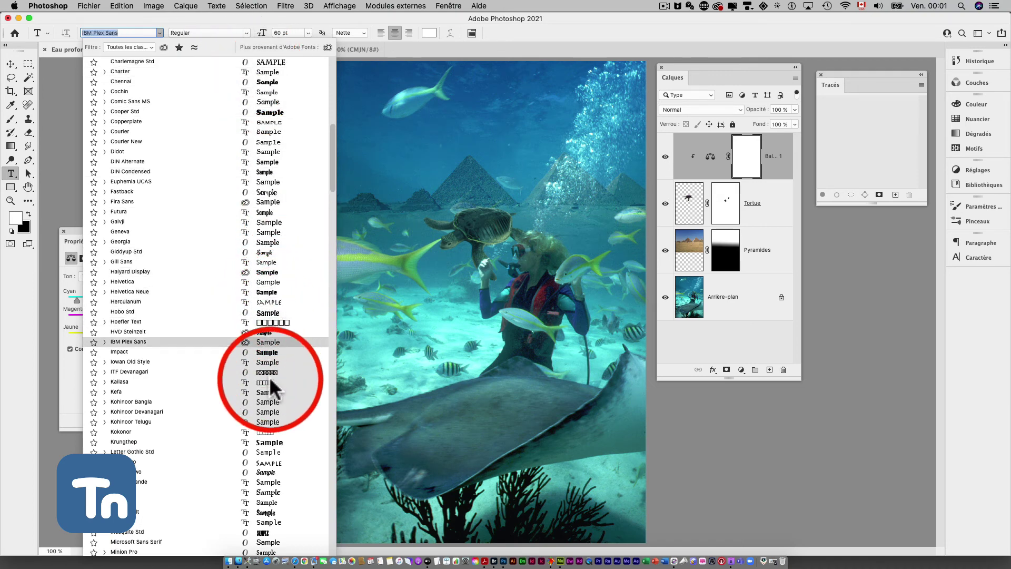
left_click(267, 511)
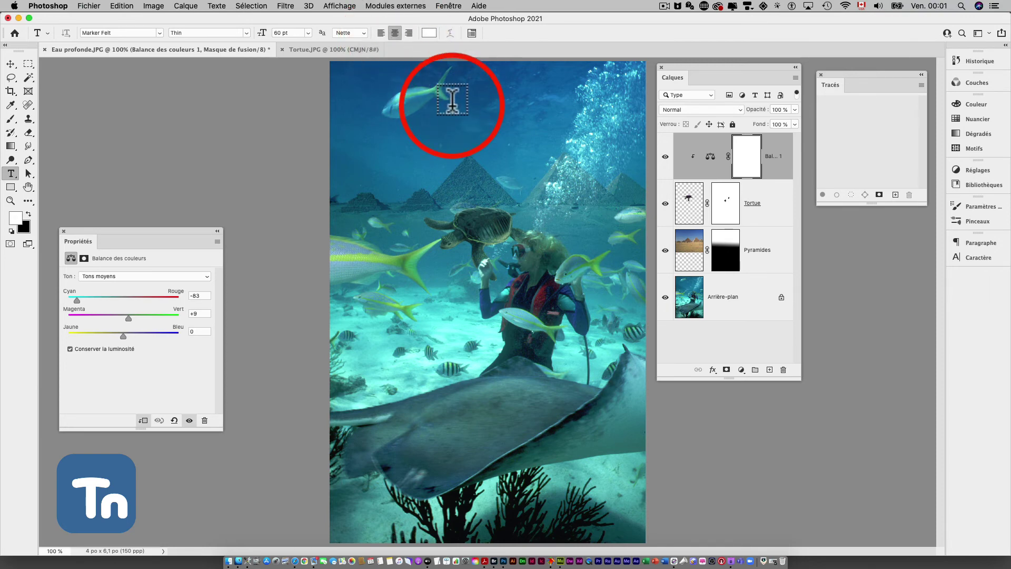
Type 'PYRAMIDES' near the top, resize it to 48 pt, and nudge it into centred position.
left_click(480, 131)
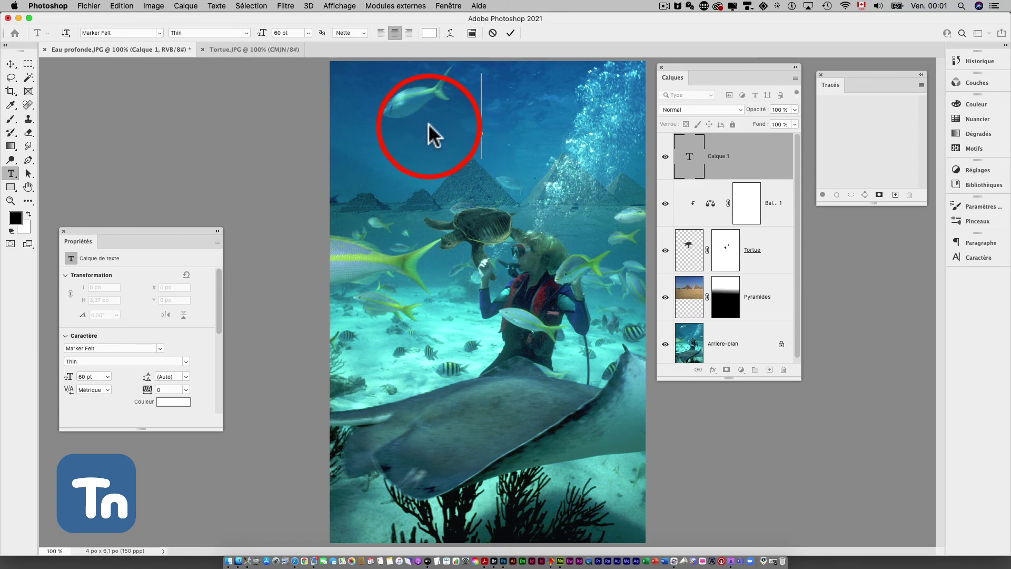
type("PYR")
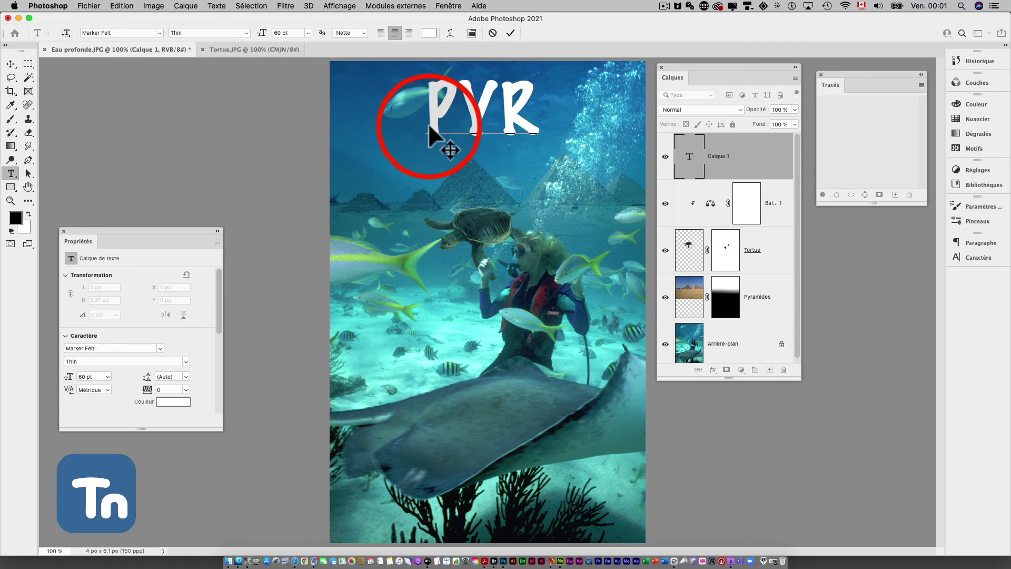
type("AMIDES")
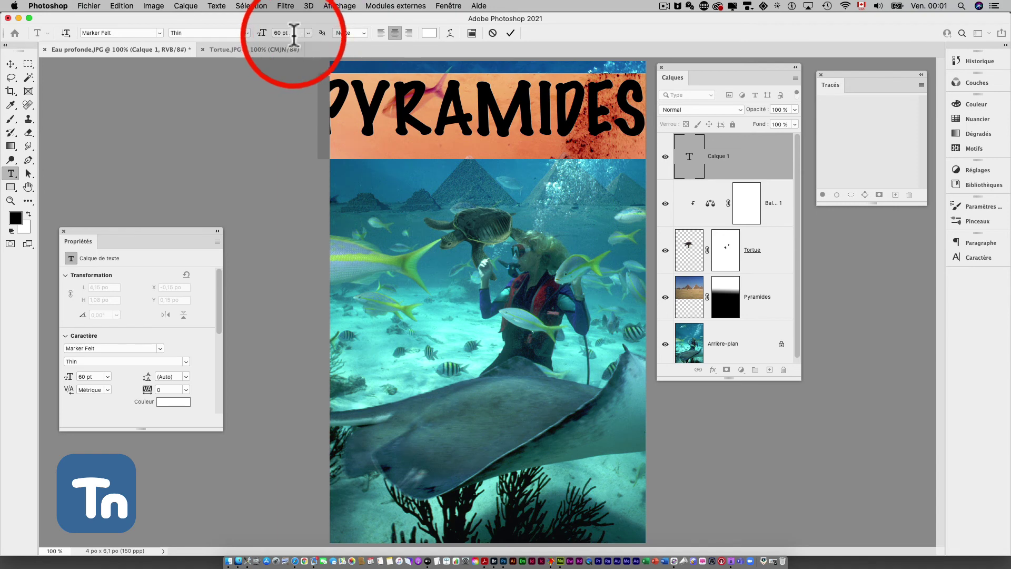
left_click(308, 33)
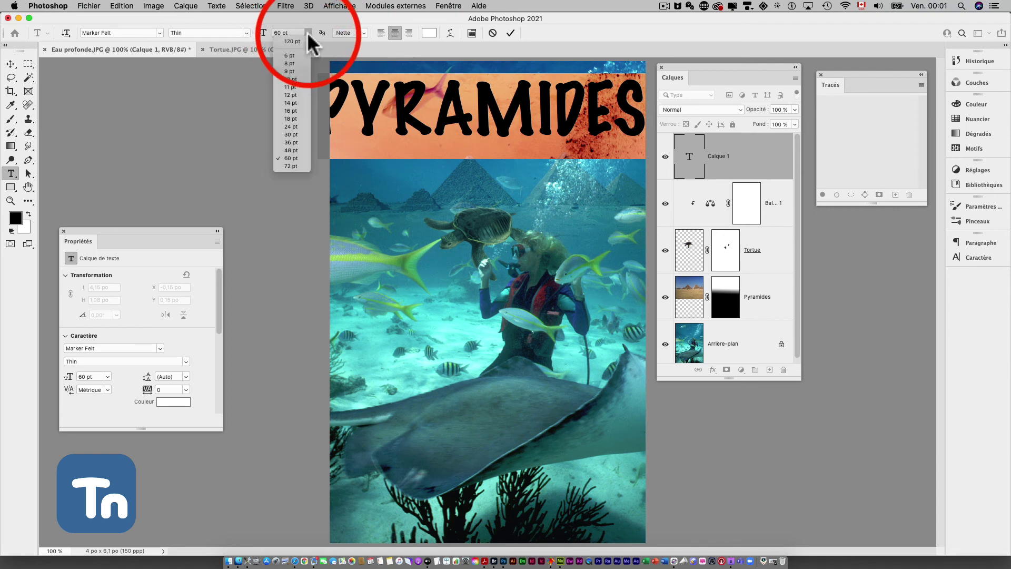
left_click(291, 150)
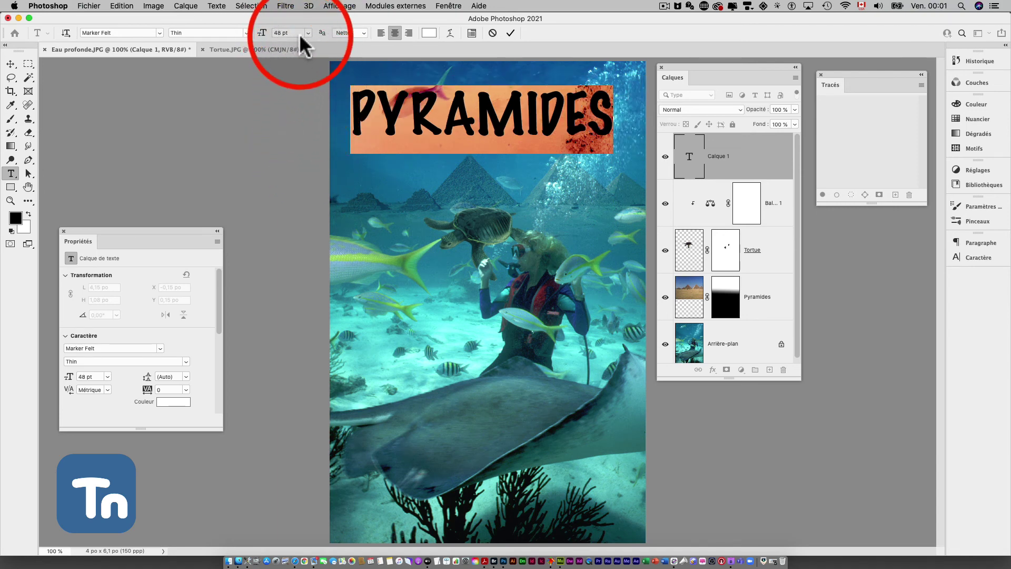
left_click(10, 63)
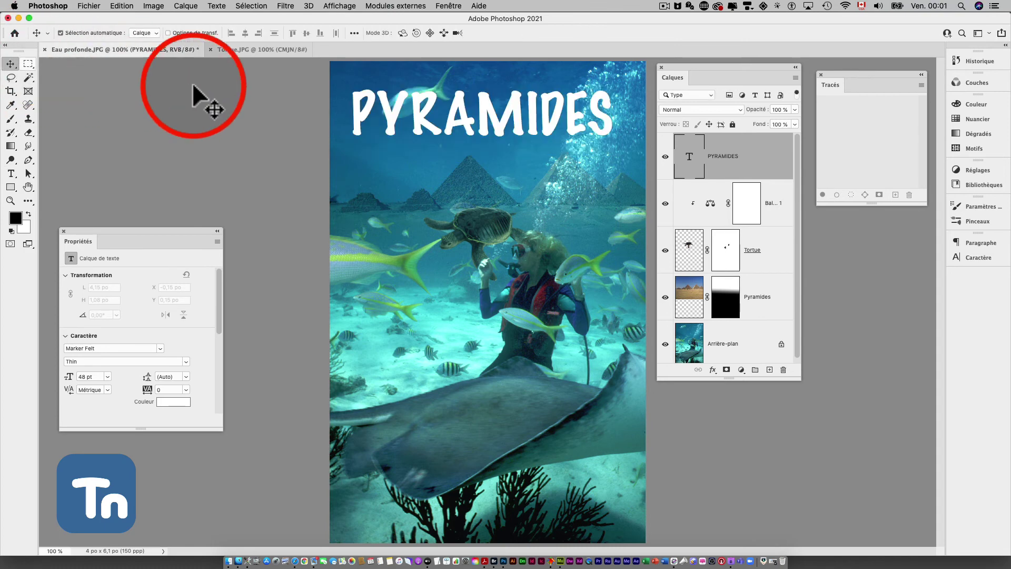
left_click_drag(417, 120, 428, 147)
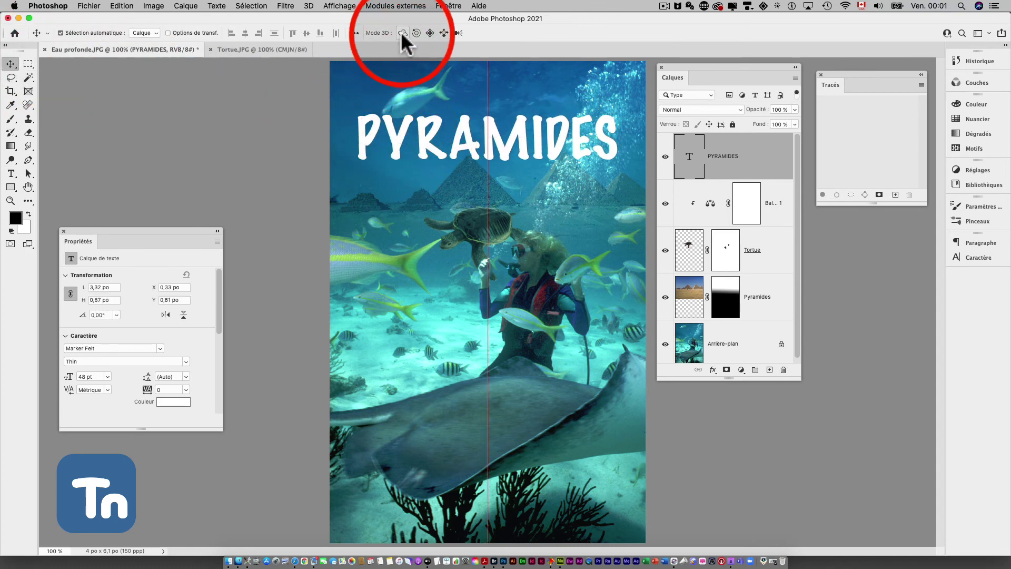
left_click(10, 173)
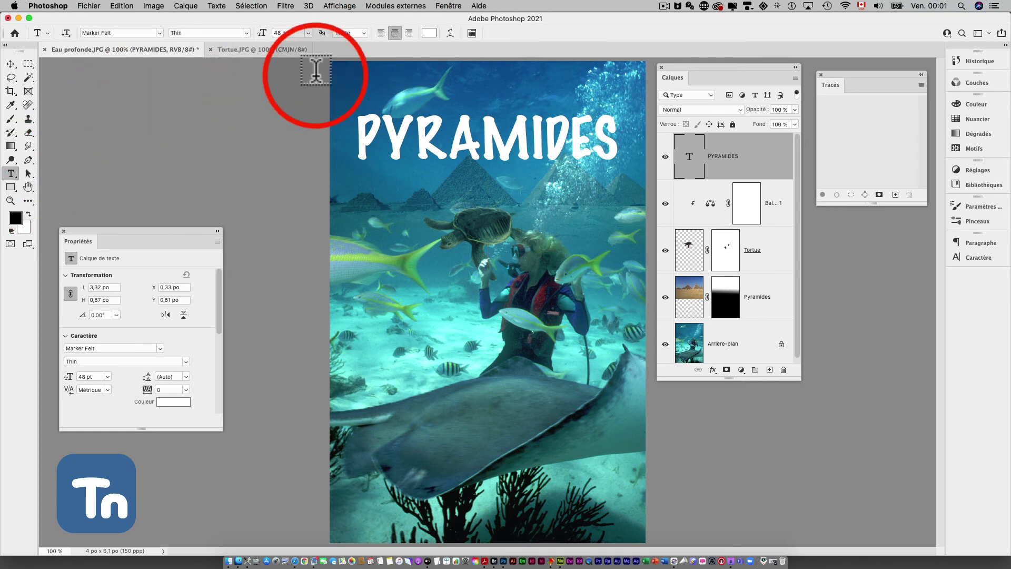
Warp the title with Arc inférieur at +50 bend and raise it to the top edge.
left_click(449, 32)
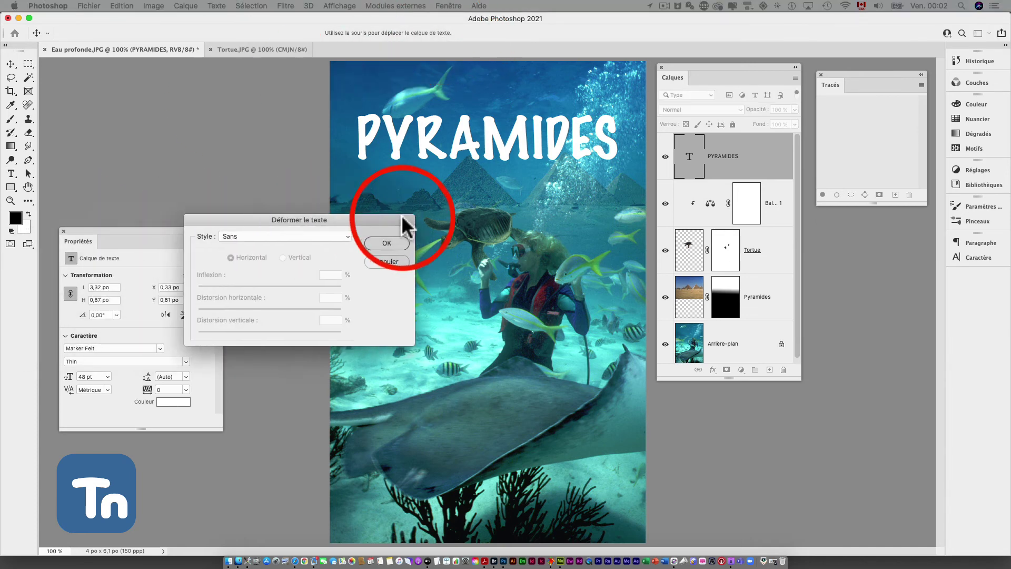
left_click_drag(406, 226, 579, 204)
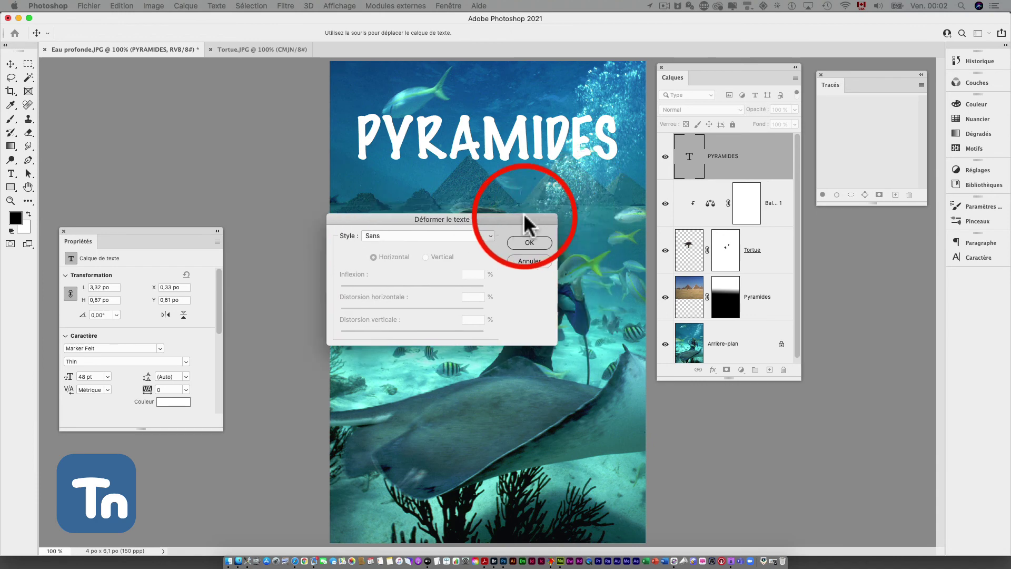
left_click(488, 220)
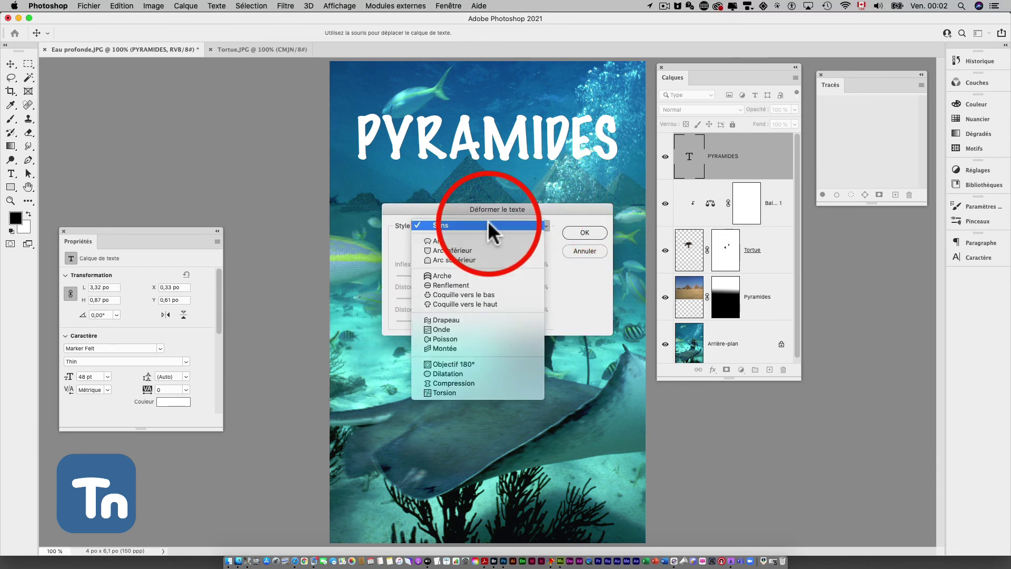
left_click(464, 250)
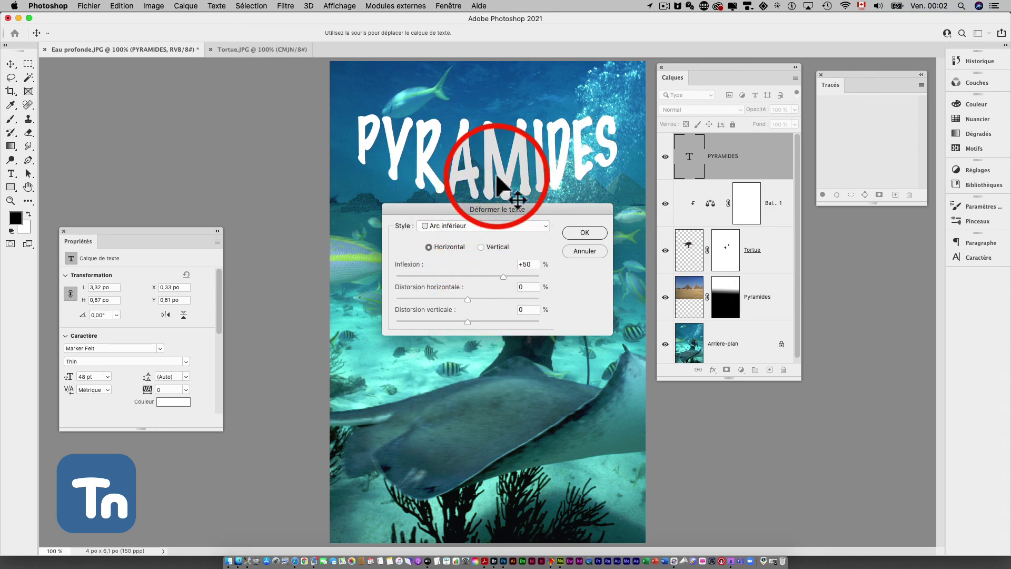
left_click_drag(490, 156, 490, 143)
left_click_drag(495, 121, 493, 110)
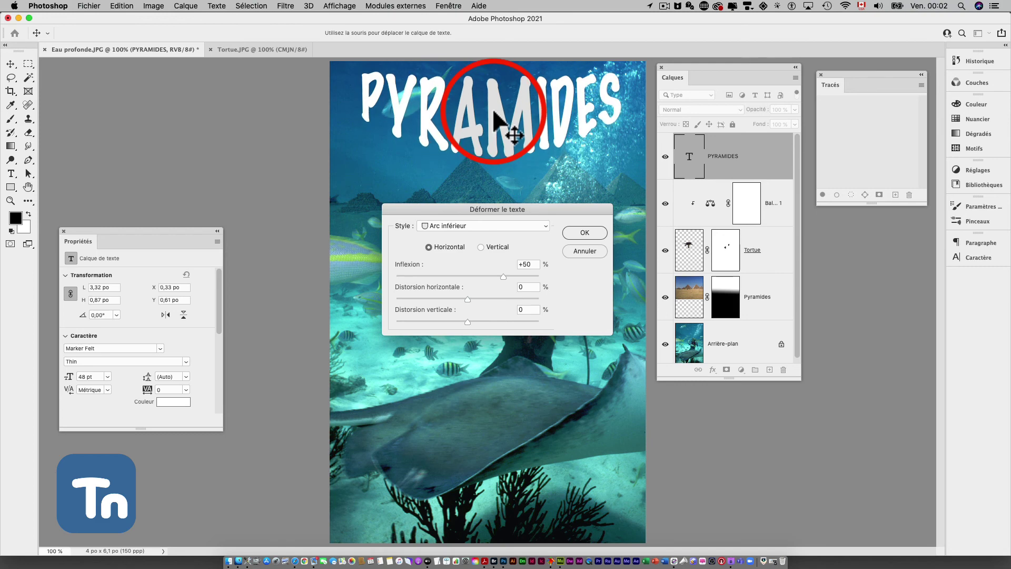
left_click(583, 234)
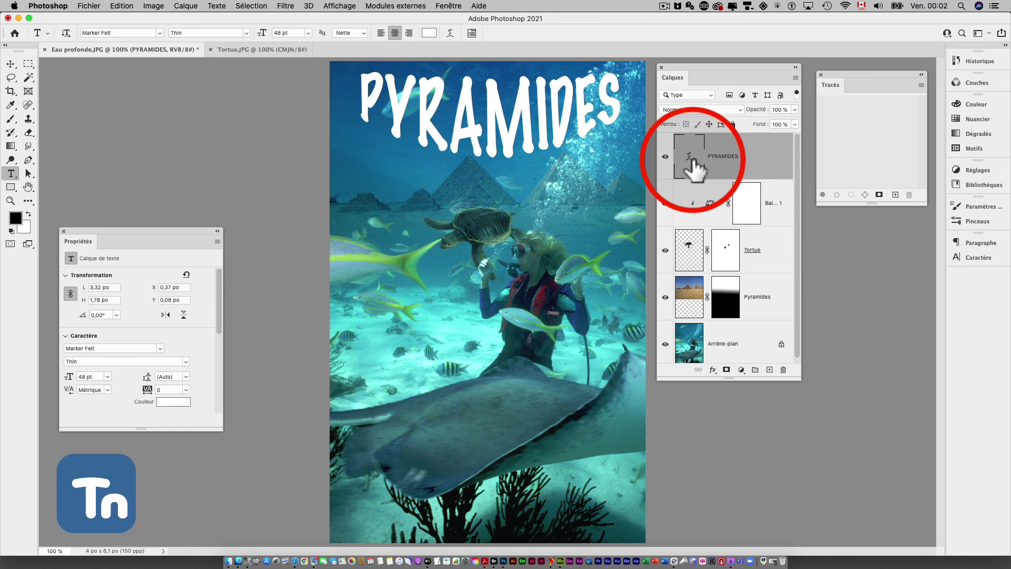
Add a Bevel & Emboss effect to the PYRAMIDES title using the Pillow Emboss style.
left_click(713, 369)
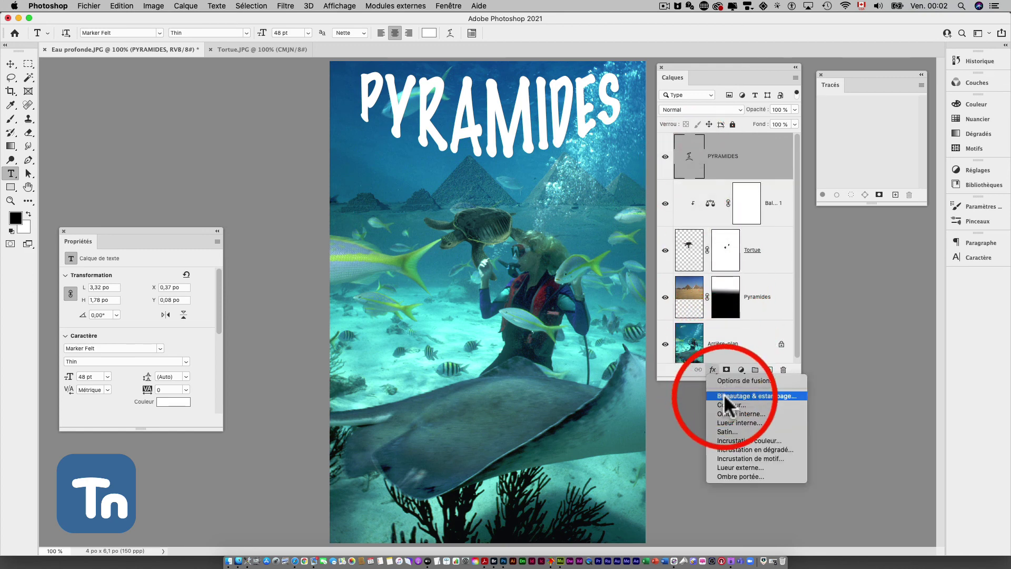
left_click(724, 396)
key("h")
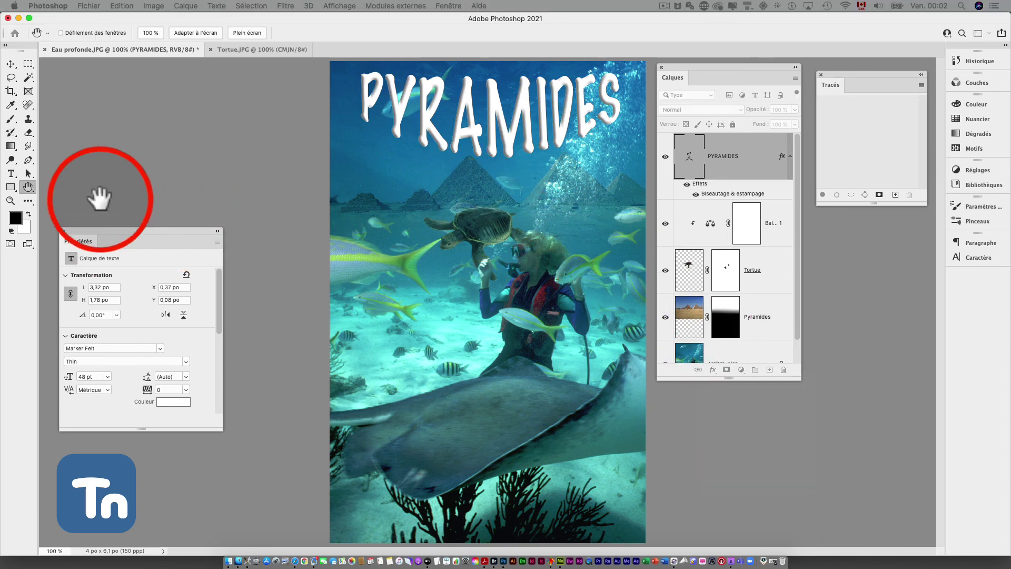
left_click_drag(458, 278, 505, 255)
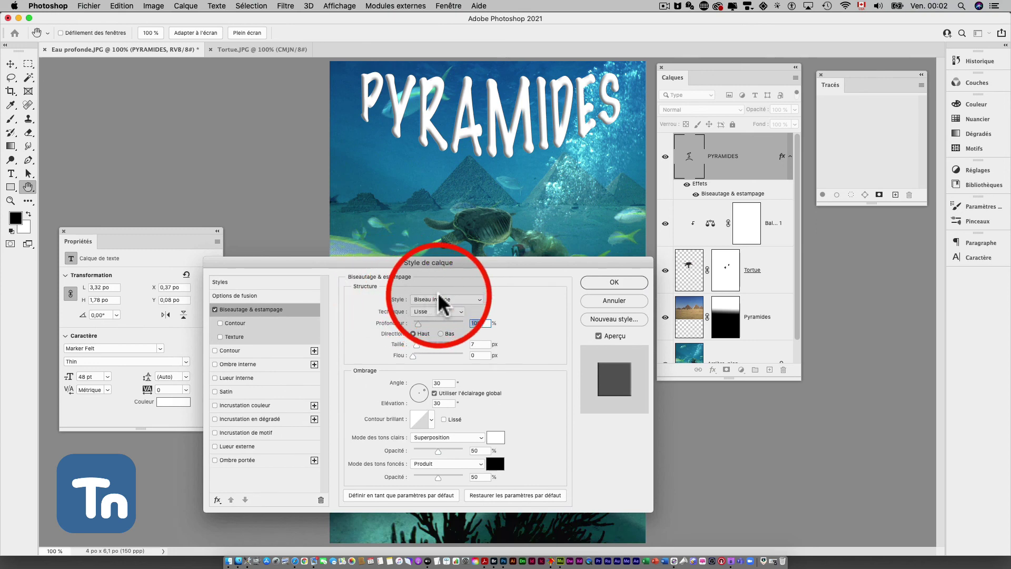
left_click(439, 299)
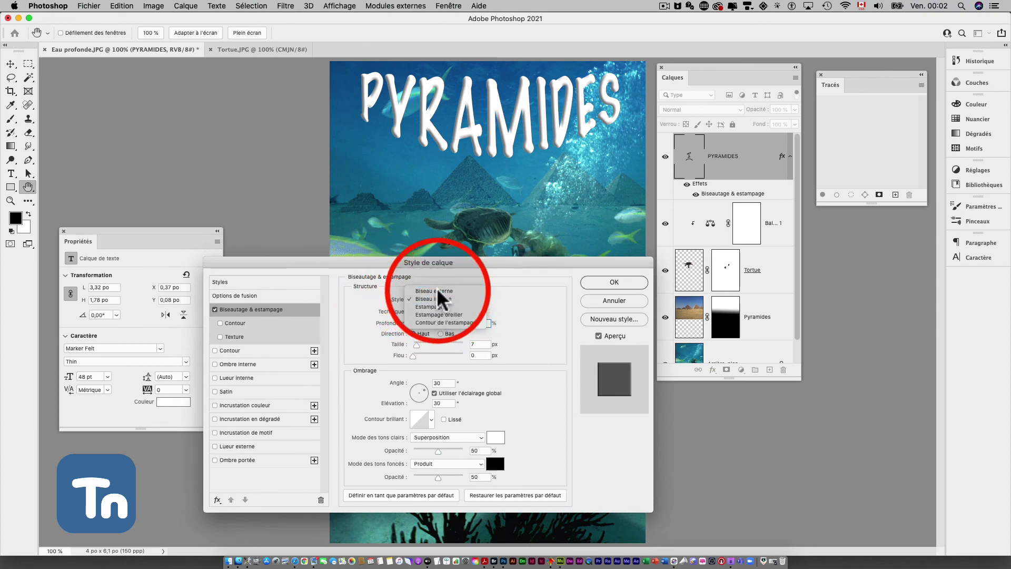
left_click(437, 289)
left_click(431, 298)
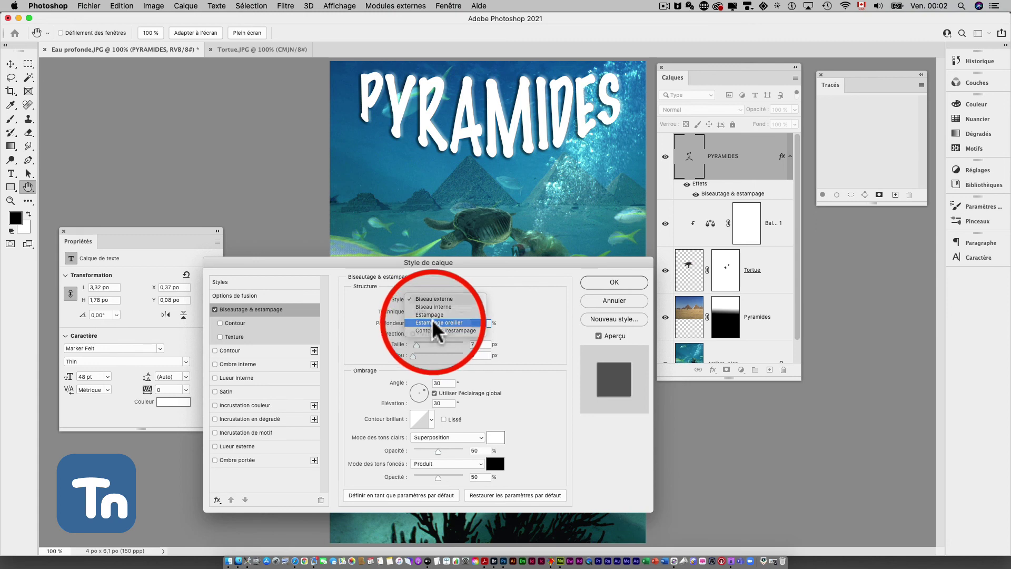
left_click(432, 320)
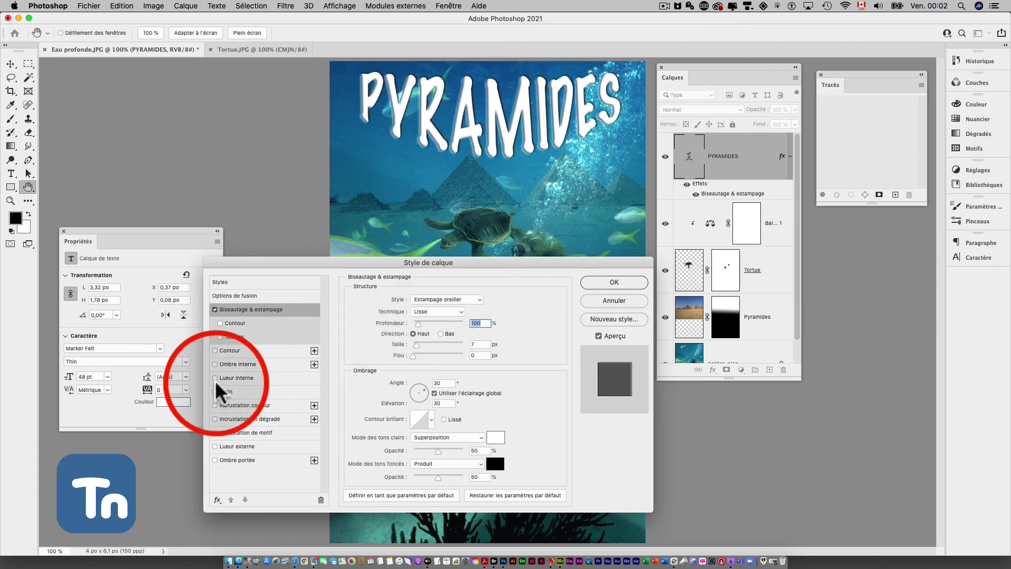
Add a Color Overlay in deep blue sampled from the water.
left_click(246, 404)
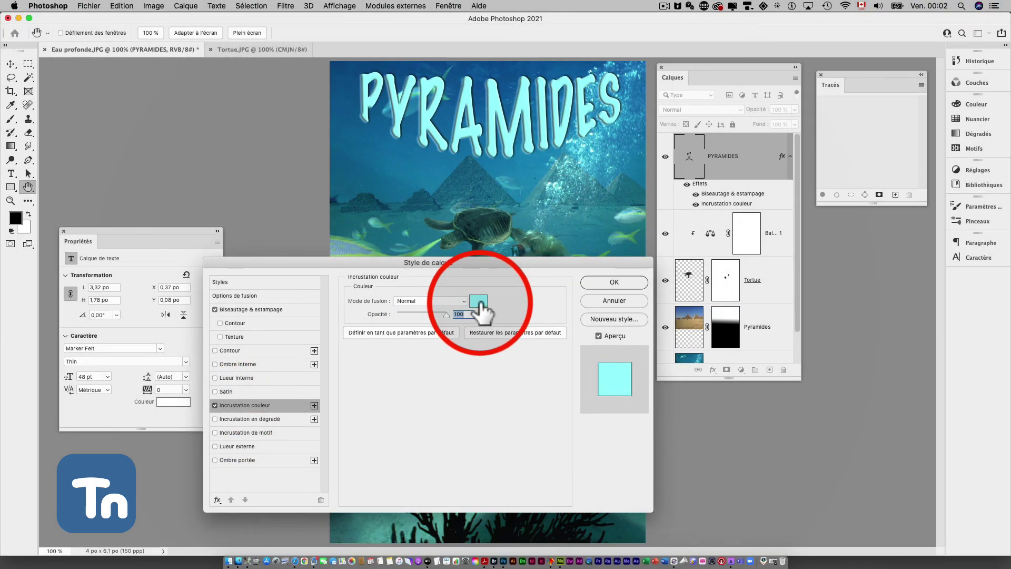
left_click(479, 301)
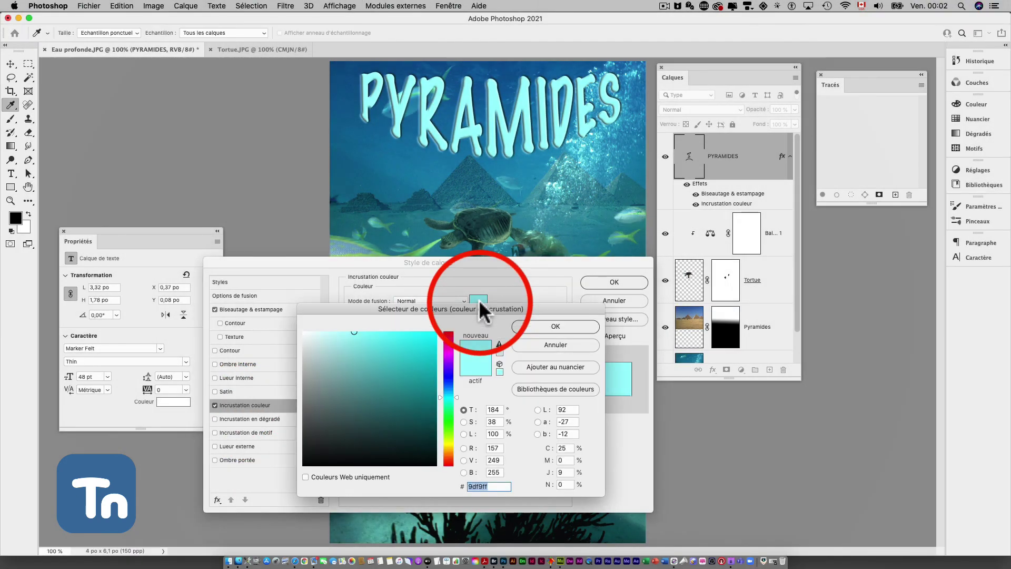
left_click(423, 169)
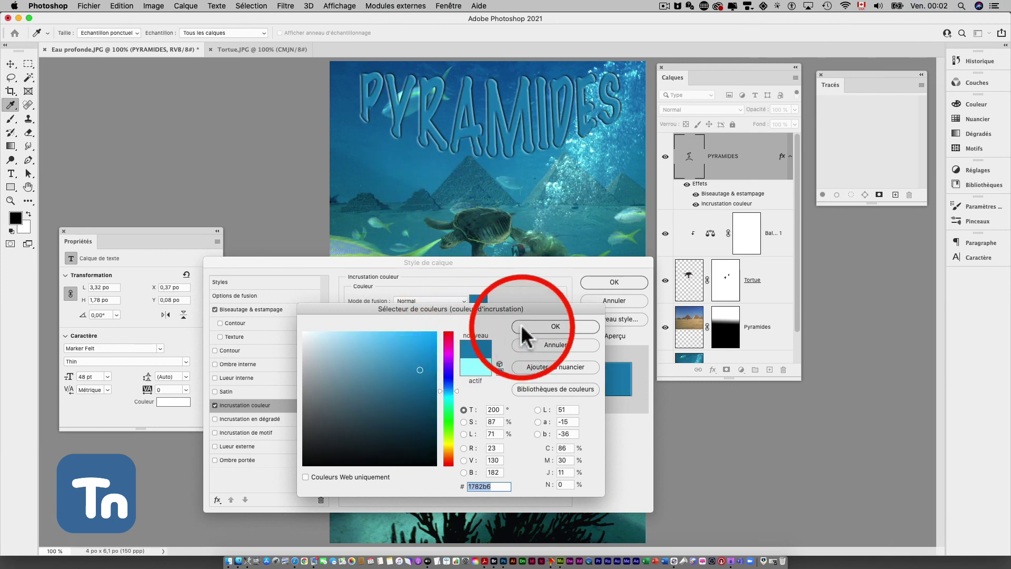
left_click(547, 325)
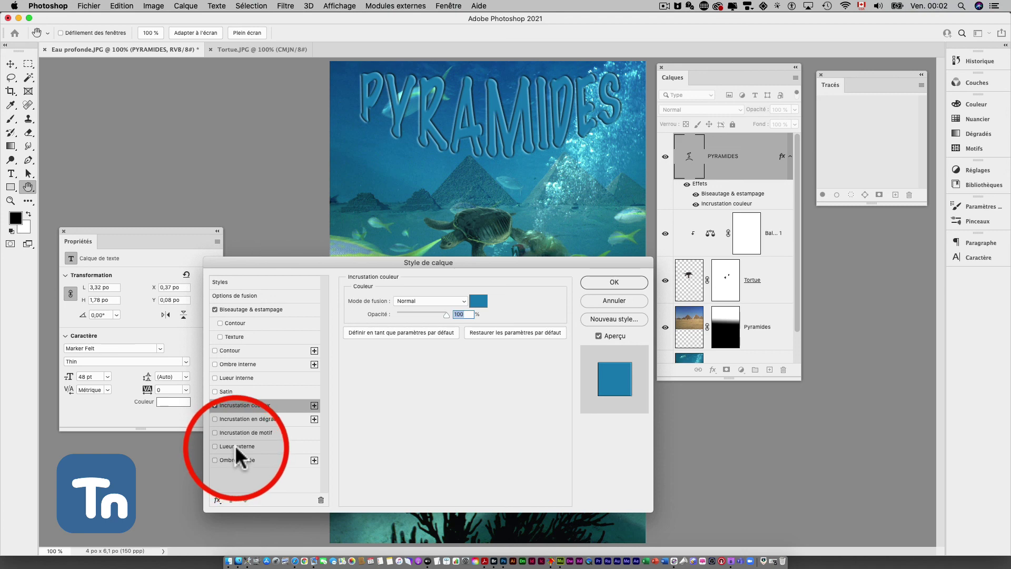
Add a pale light-blue Outer Glow with a larger size, then apply the layer style.
left_click(235, 445)
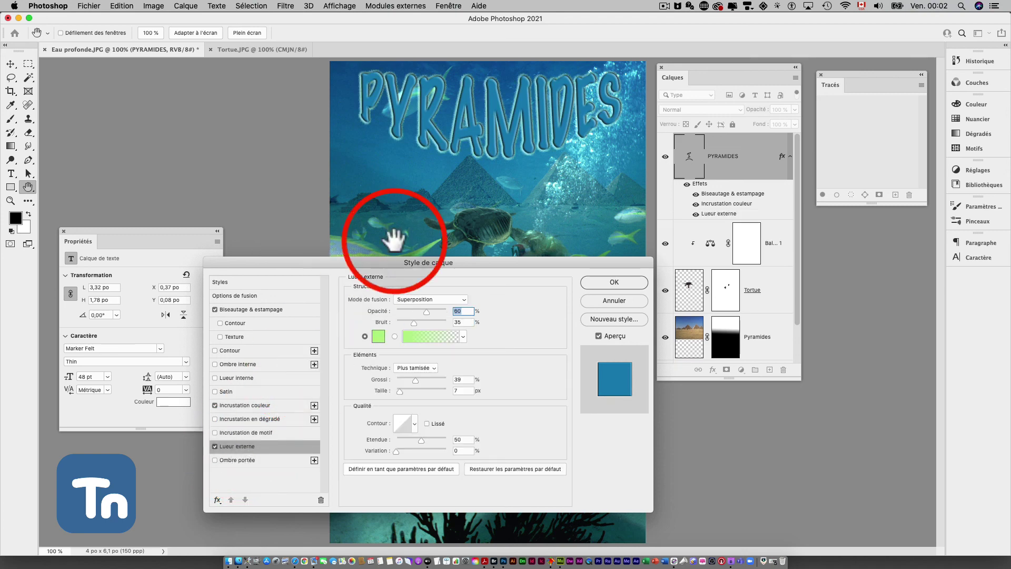
left_click(378, 337)
left_click(430, 174)
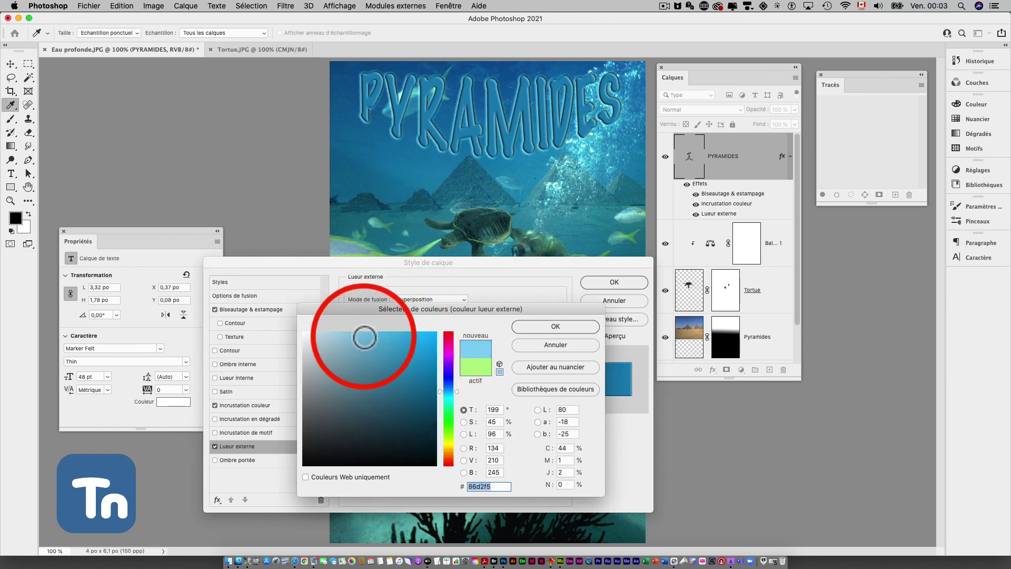
left_click(362, 338)
left_click(529, 326)
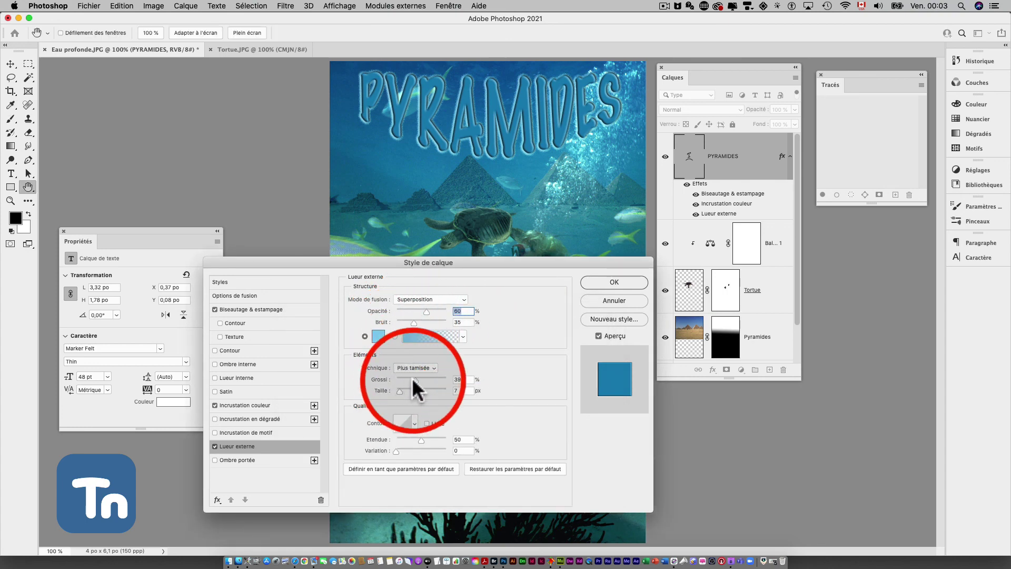
mouse_move(399, 389)
left_mouse_down()
mouse_move(421, 388)
mouse_move(404, 387)
left_mouse_up()
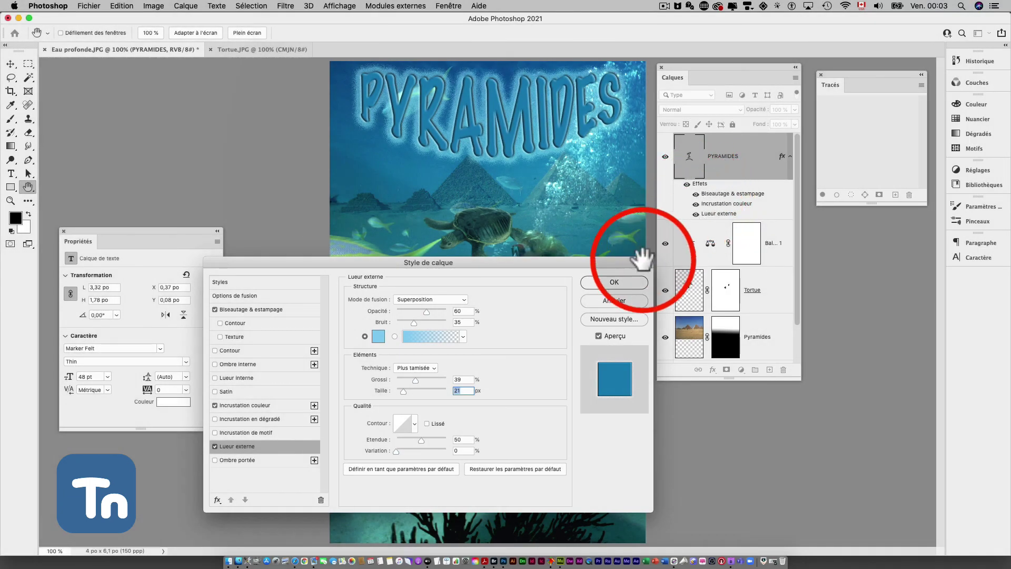
left_click(638, 282)
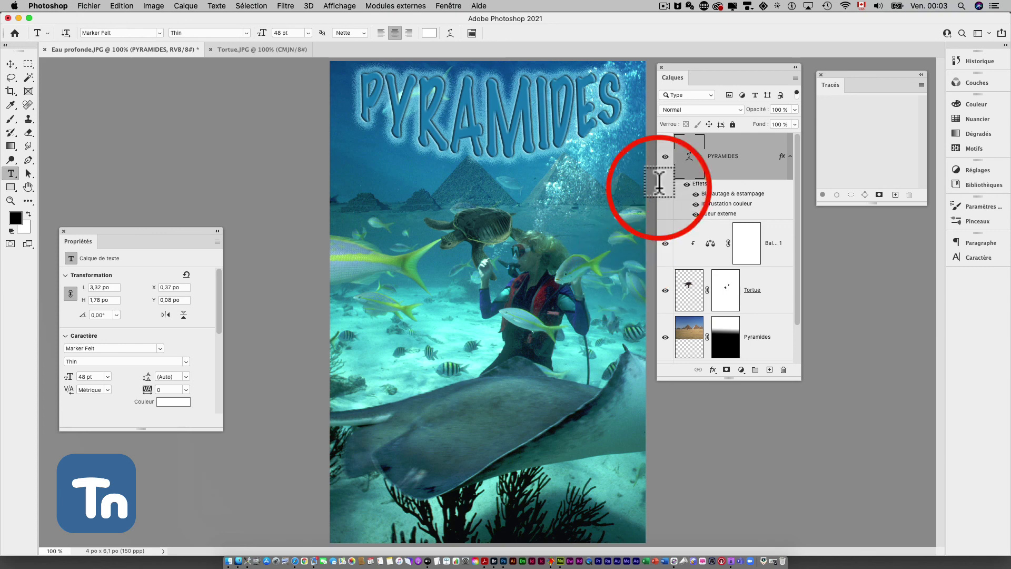
left_click(664, 6)
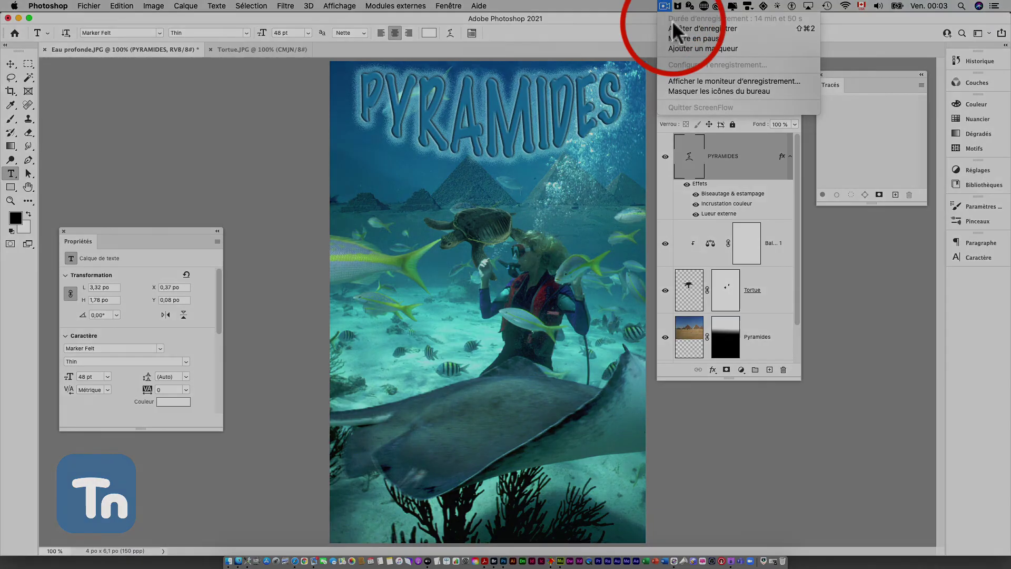